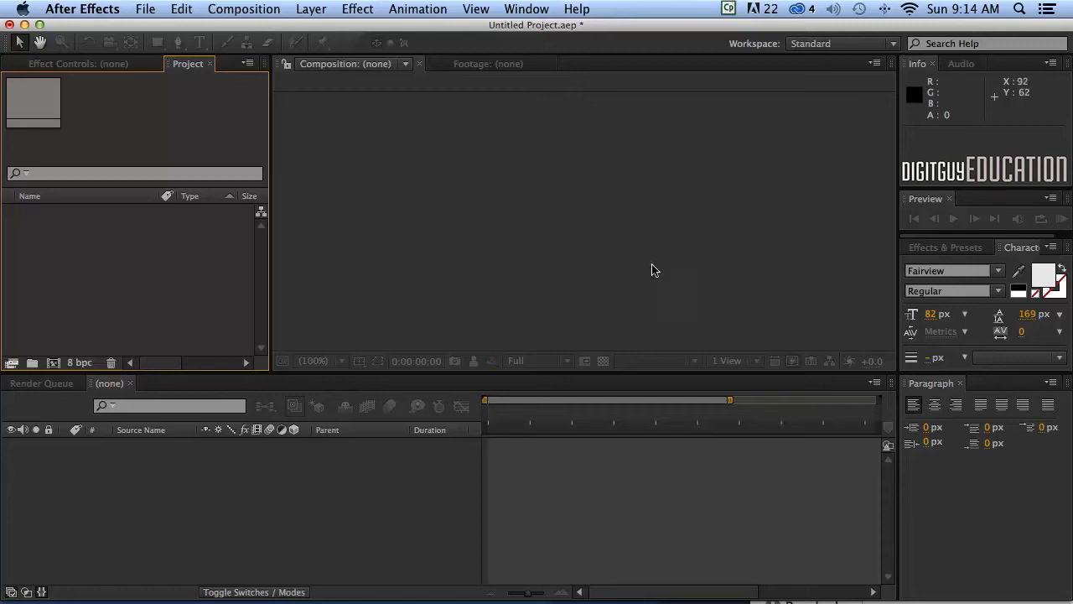
Import SydneyHarbourBridge.psd into the project as footage with merged layers.
click(144, 11)
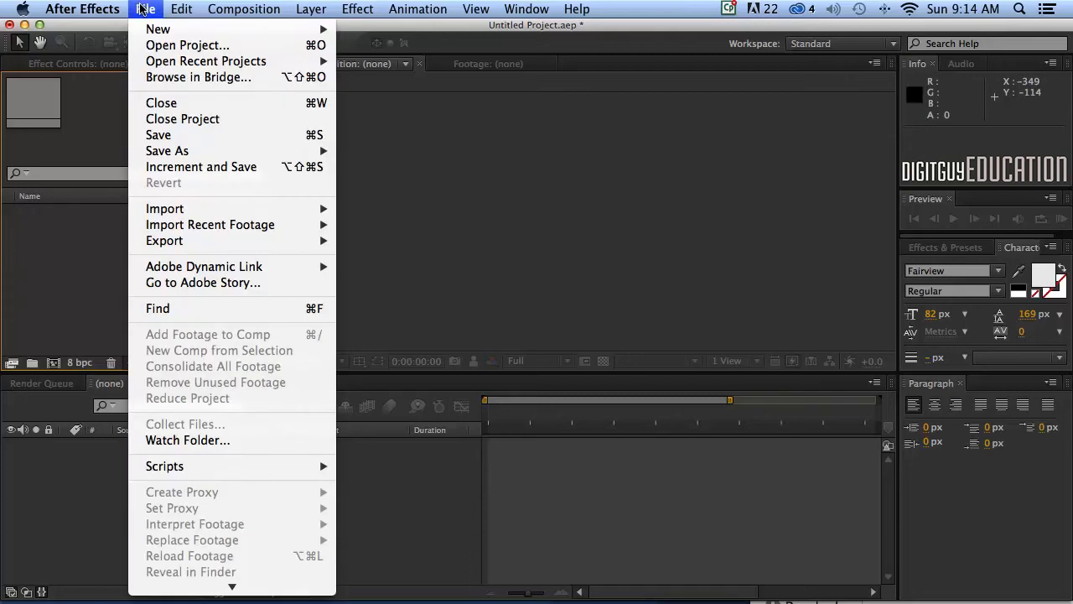
mouse_move(162, 209)
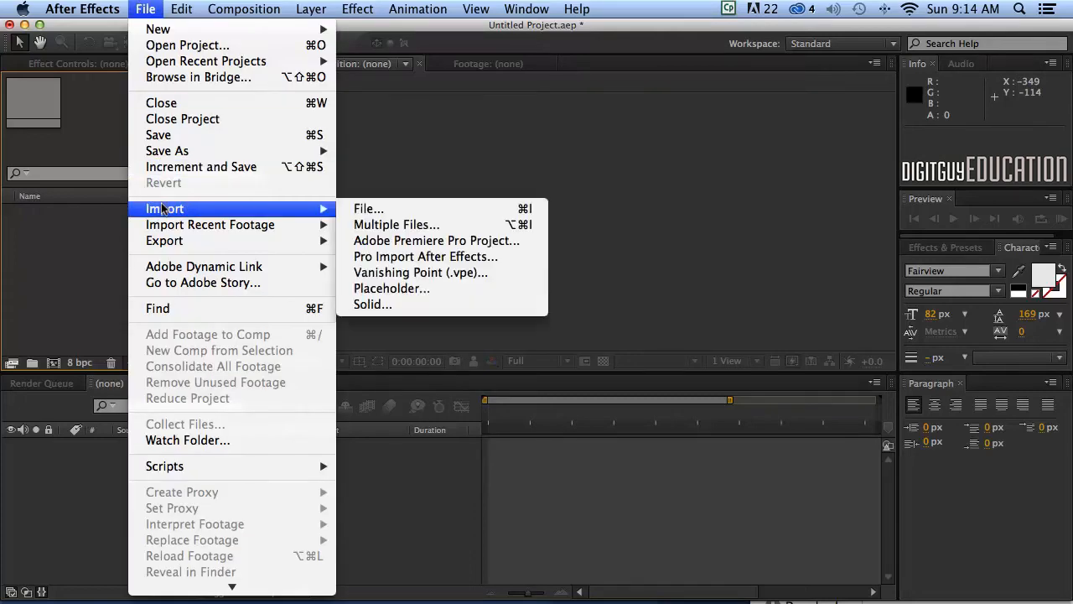
click(382, 209)
click(428, 105)
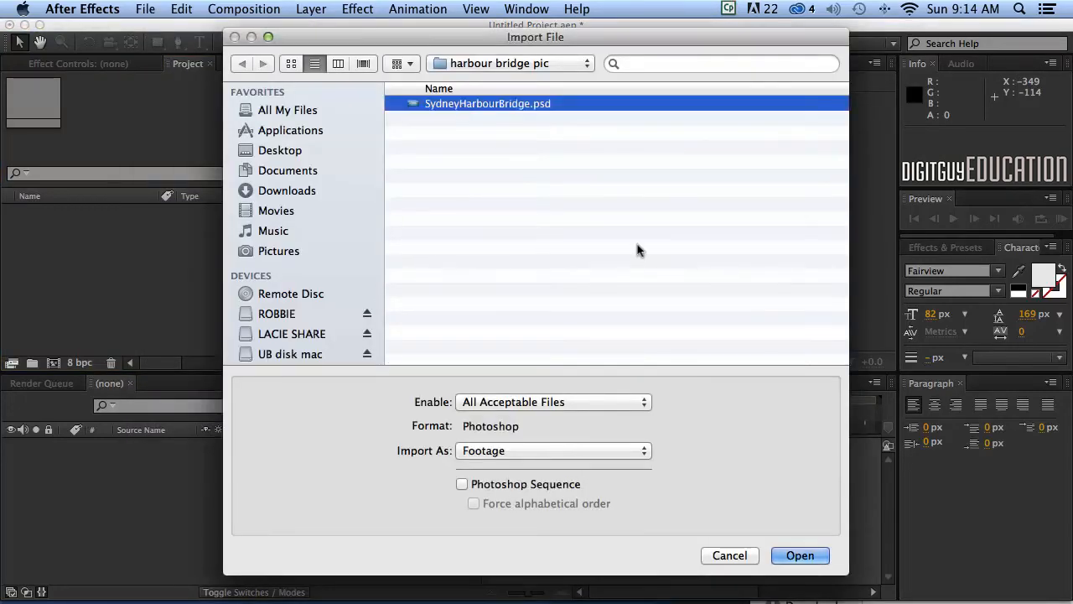
click(799, 555)
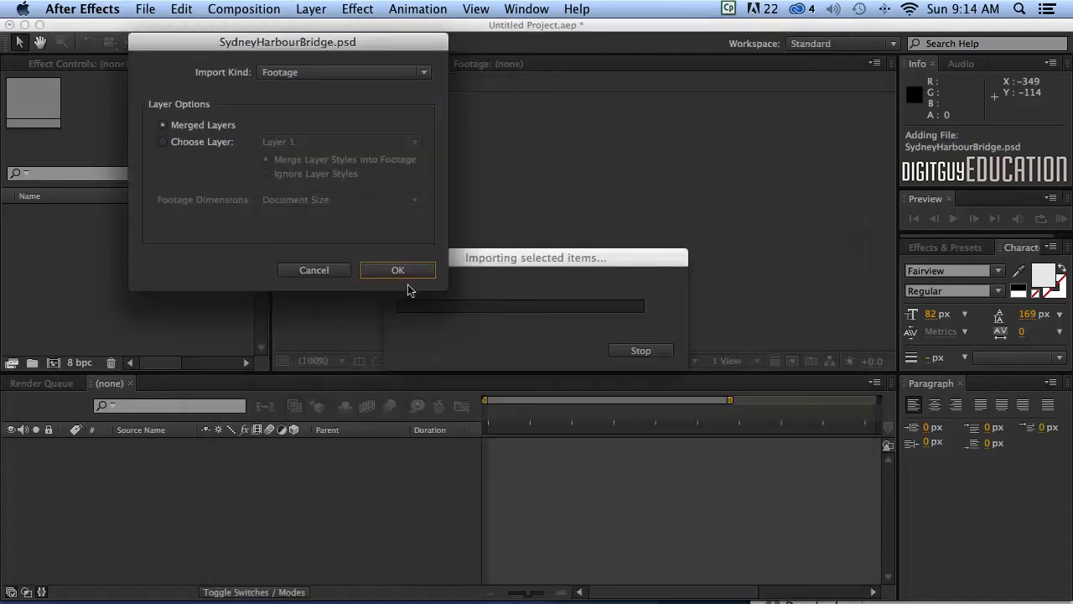
drag(379, 52, 456, 63)
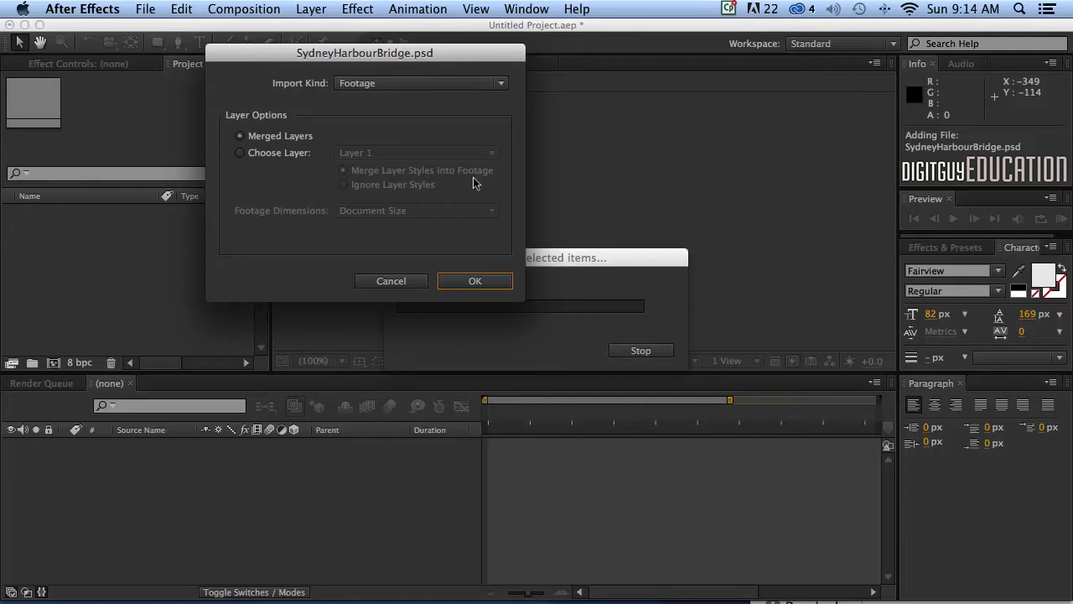
click(410, 83)
click(367, 94)
click(470, 282)
click(106, 267)
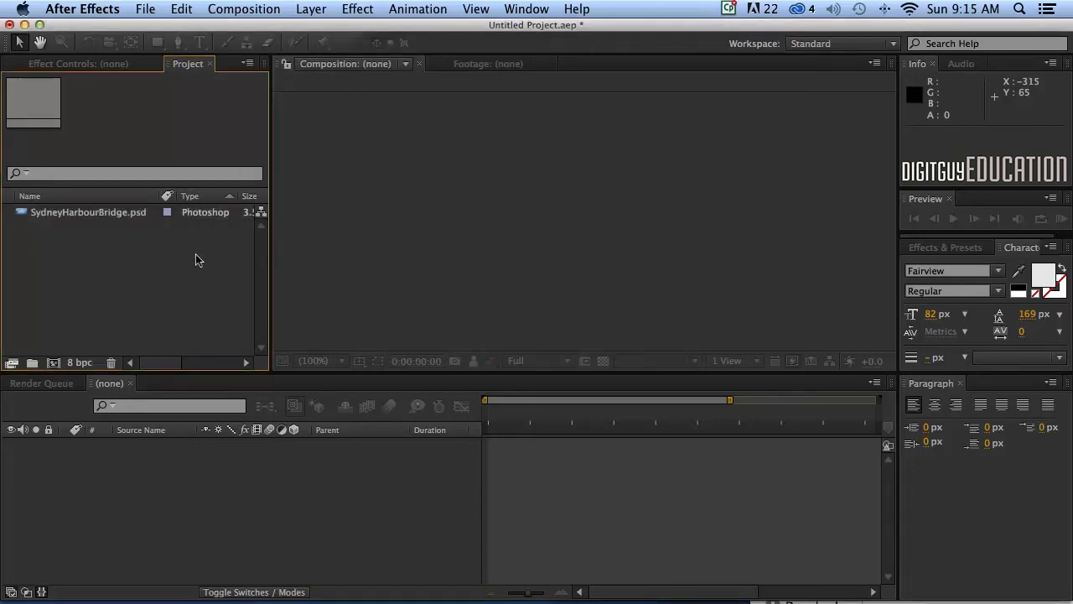
Preview the imported SydneyHarbourBridge.psd in the footage viewer and return to the composition view.
click(47, 214)
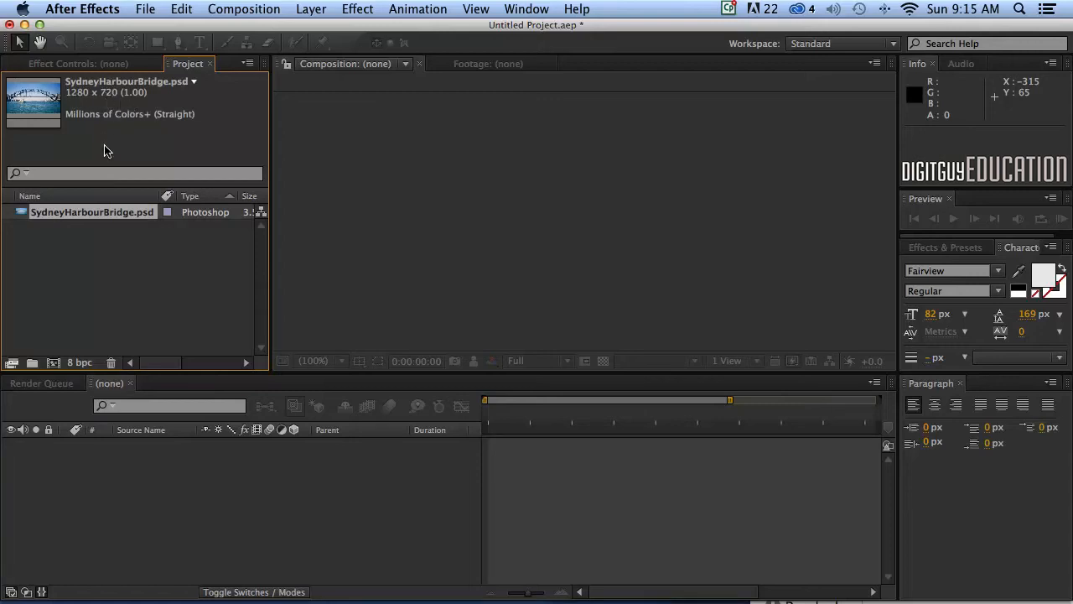
double_click(21, 212)
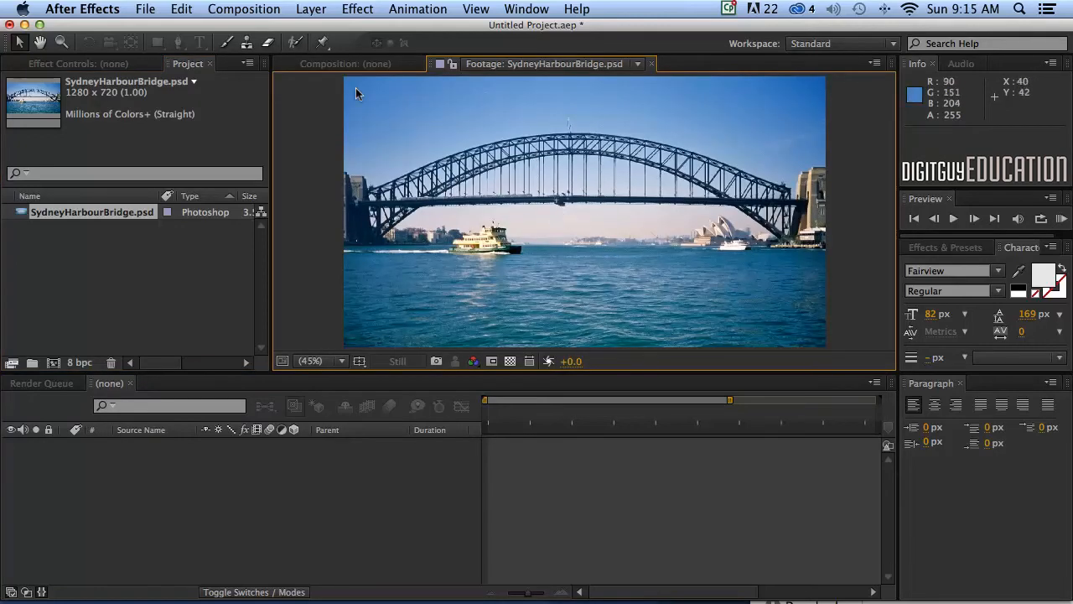
click(317, 65)
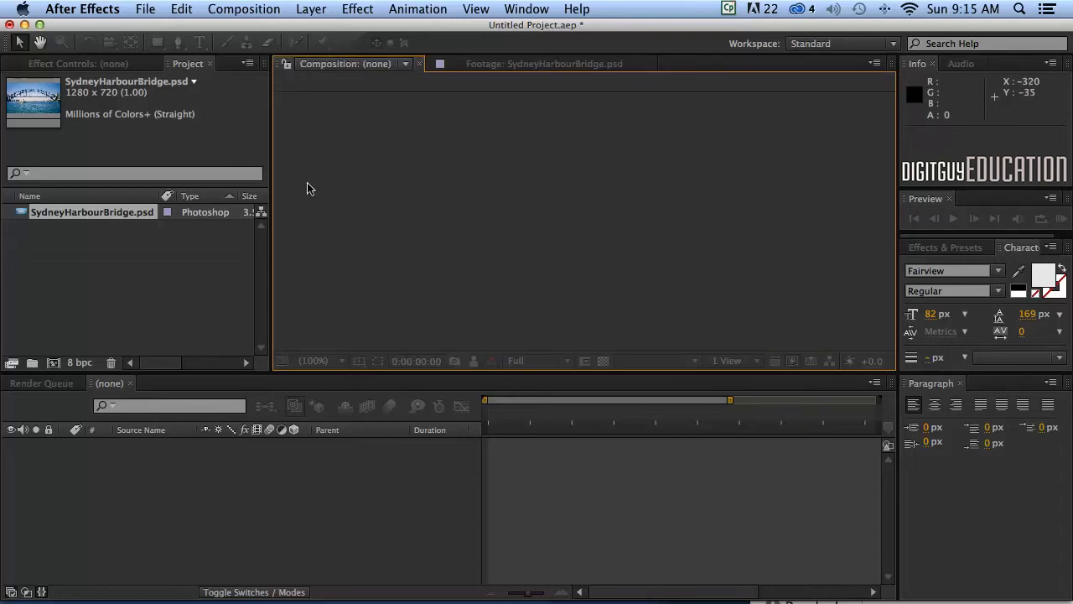
click(141, 245)
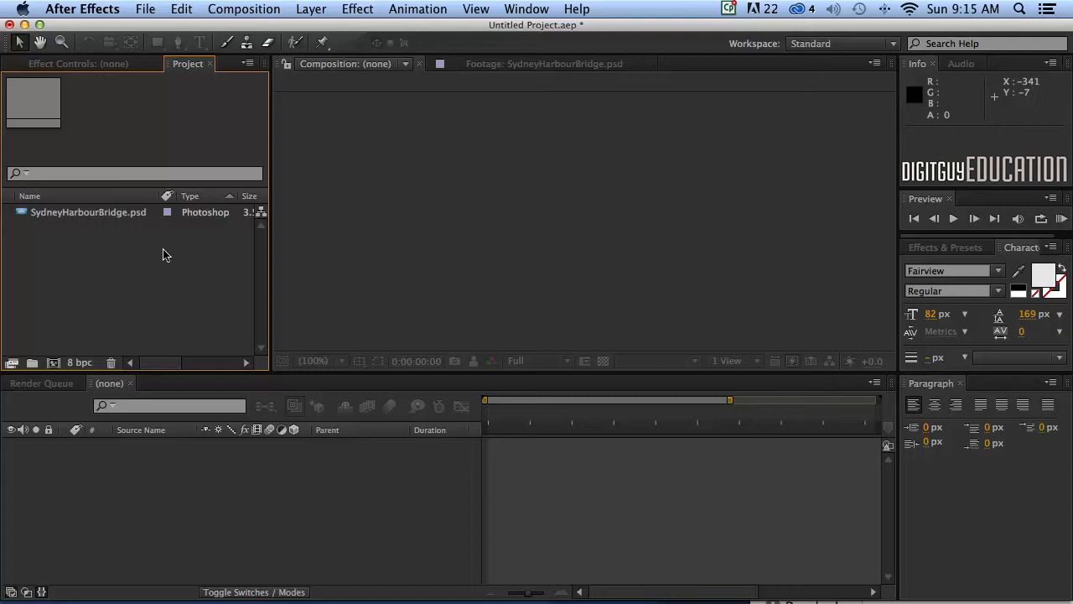
Create a new composition with the HDV/HDTV 720 25 preset and a duration of 0:00:10:00.
key(super+n)
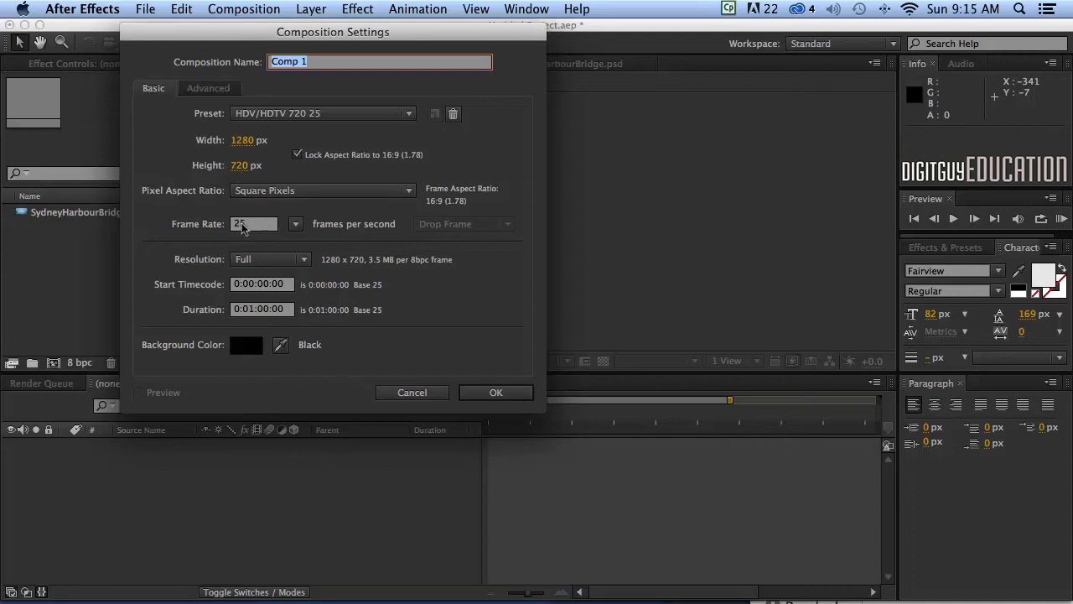
click(277, 309)
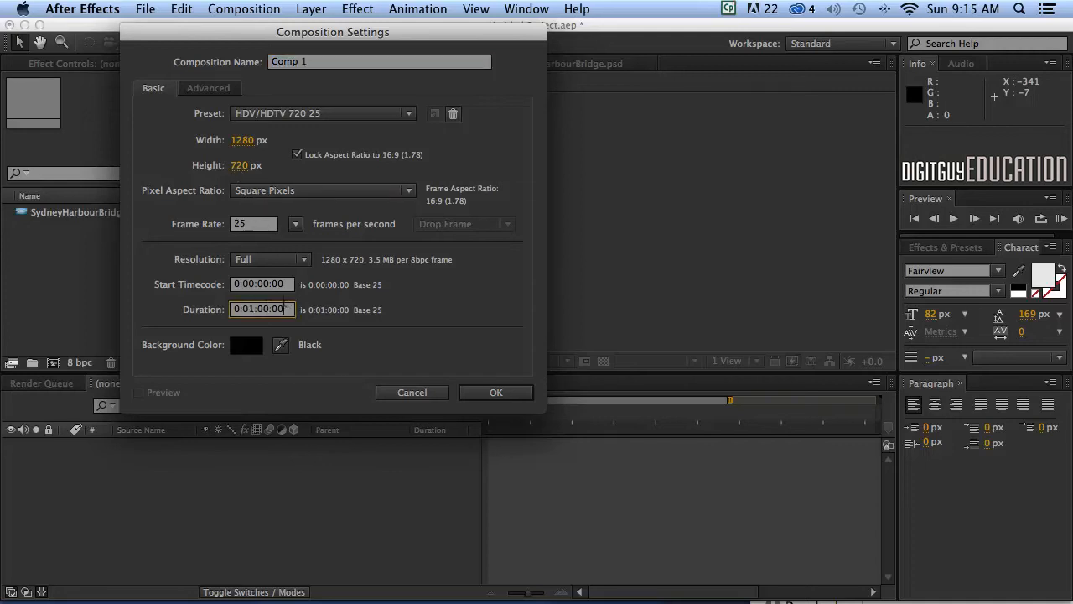
drag(264, 300, 206, 294)
text(1000)
click(495, 394)
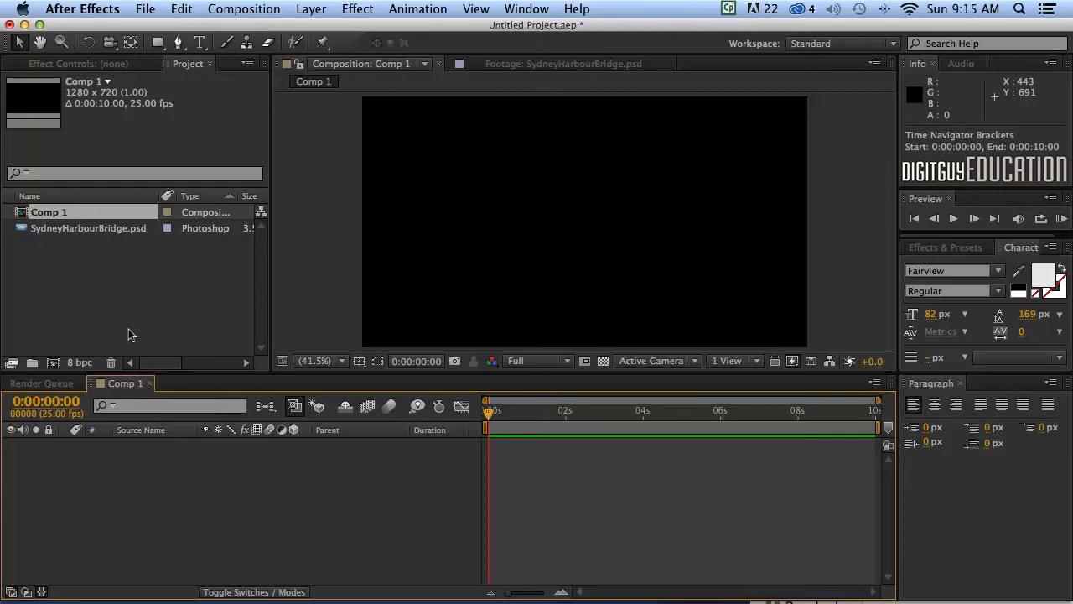
Add SydneyHarbourBridge.psd to the Comp 1 timeline as a layer.
click(113, 298)
click(23, 230)
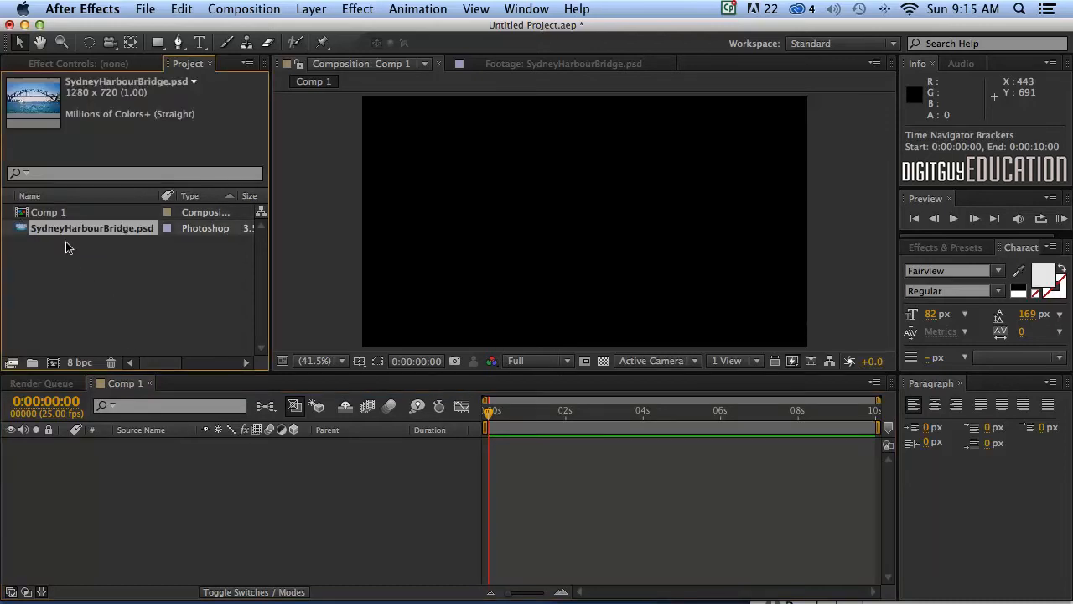
drag(20, 227, 124, 492)
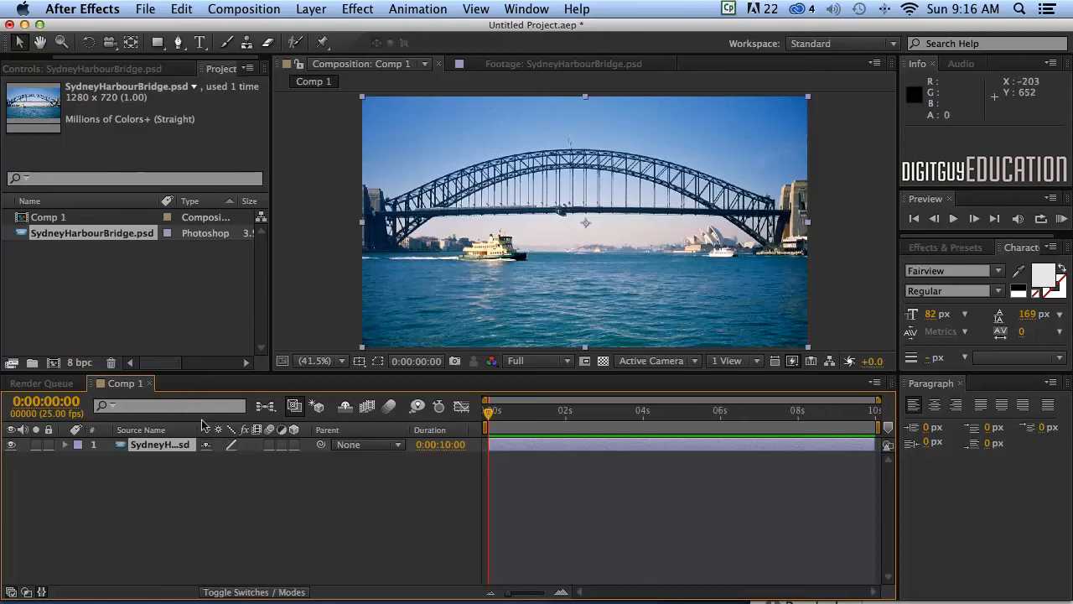
click(143, 470)
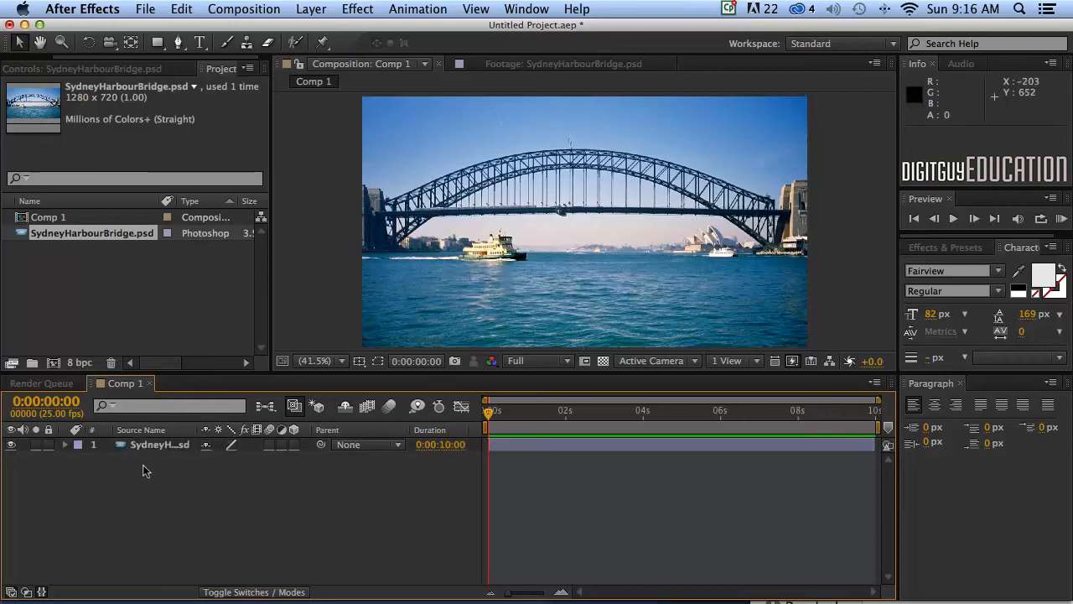
Create a text layer reading "WELCOME TO SYDNEY" in the sky above the bridge.
click(198, 43)
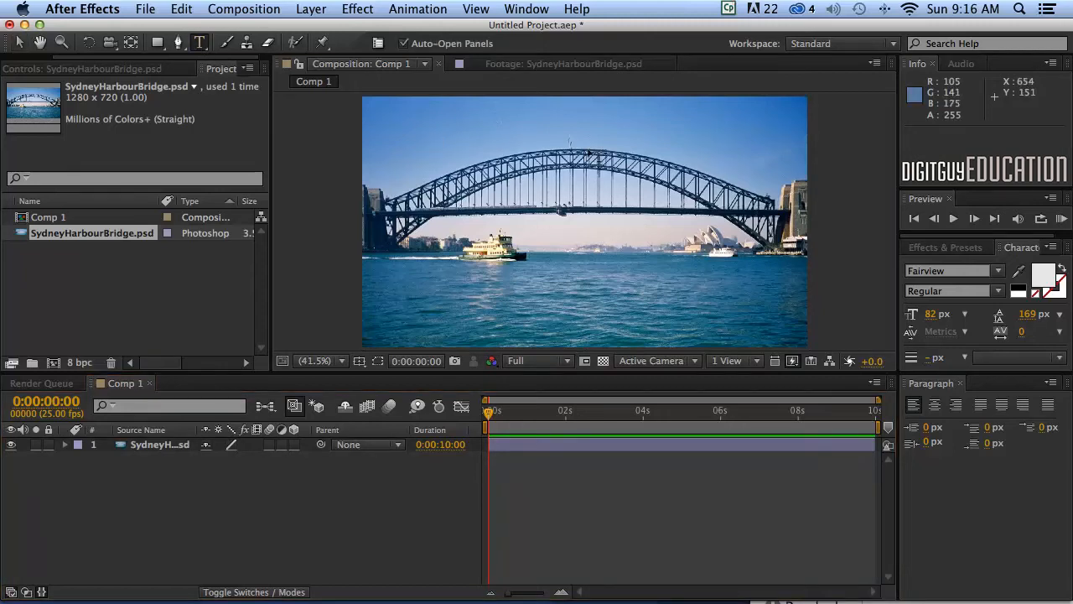
click(436, 134)
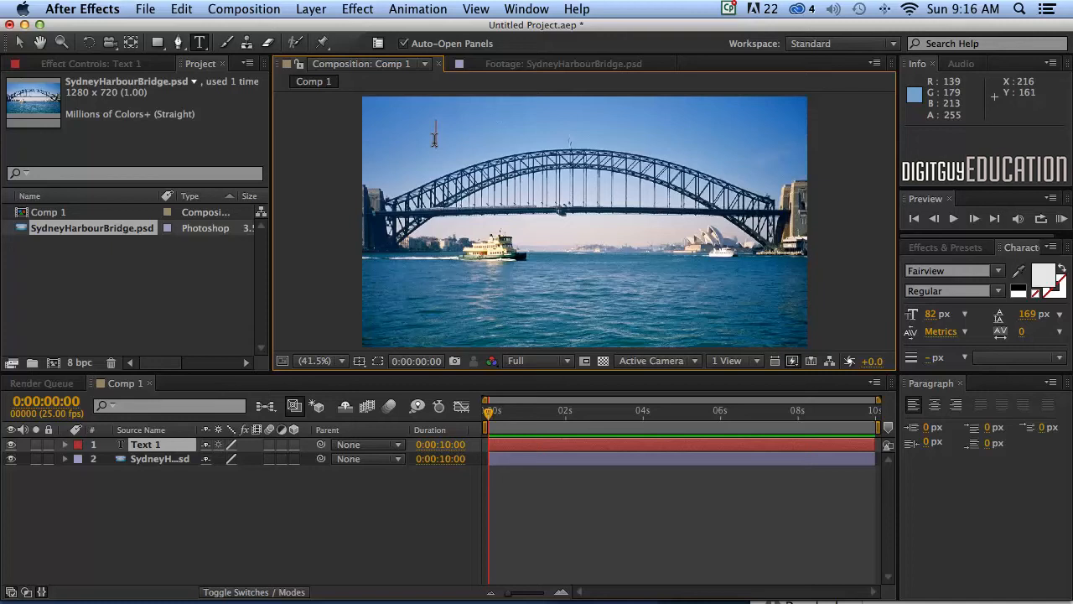
text(WELCOME TO SYDNEY)
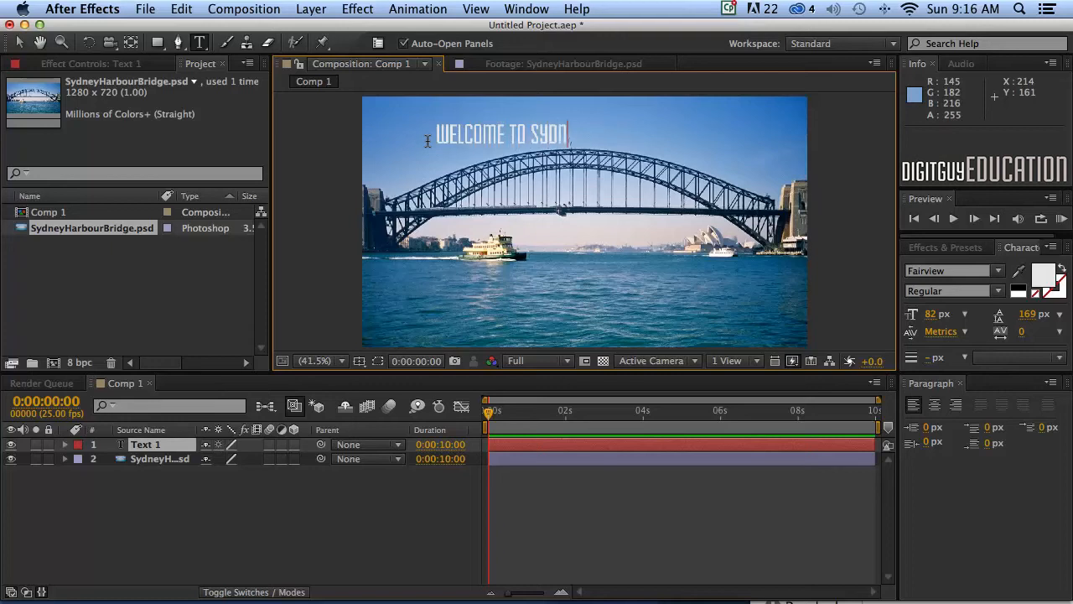
Enlarge the title text to 144 px and move it to about 255, 130, centred above the bridge.
triple_click(496, 121)
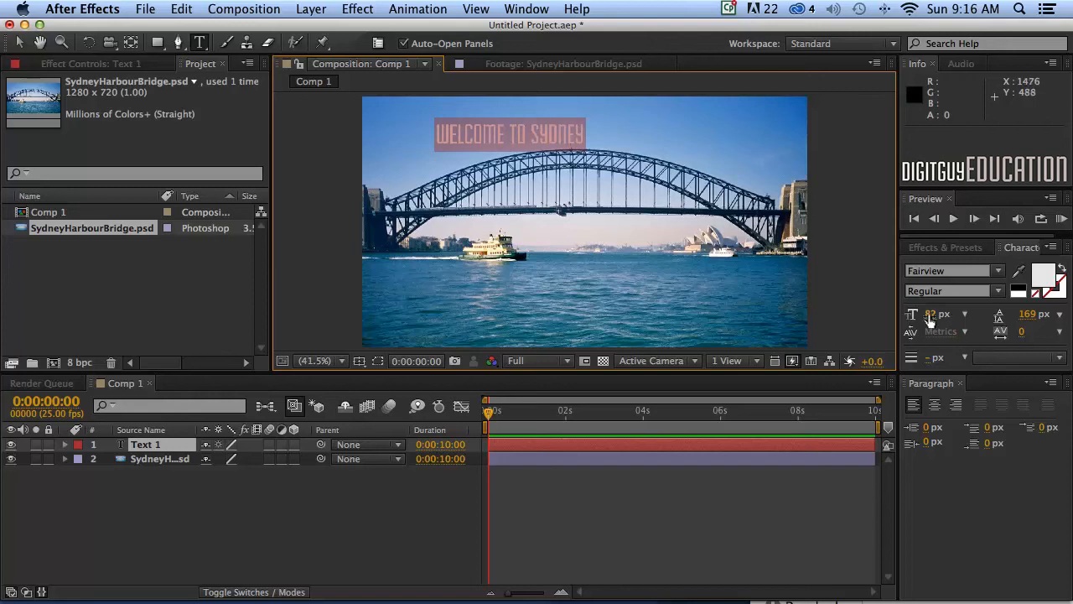
drag(931, 313, 974, 307)
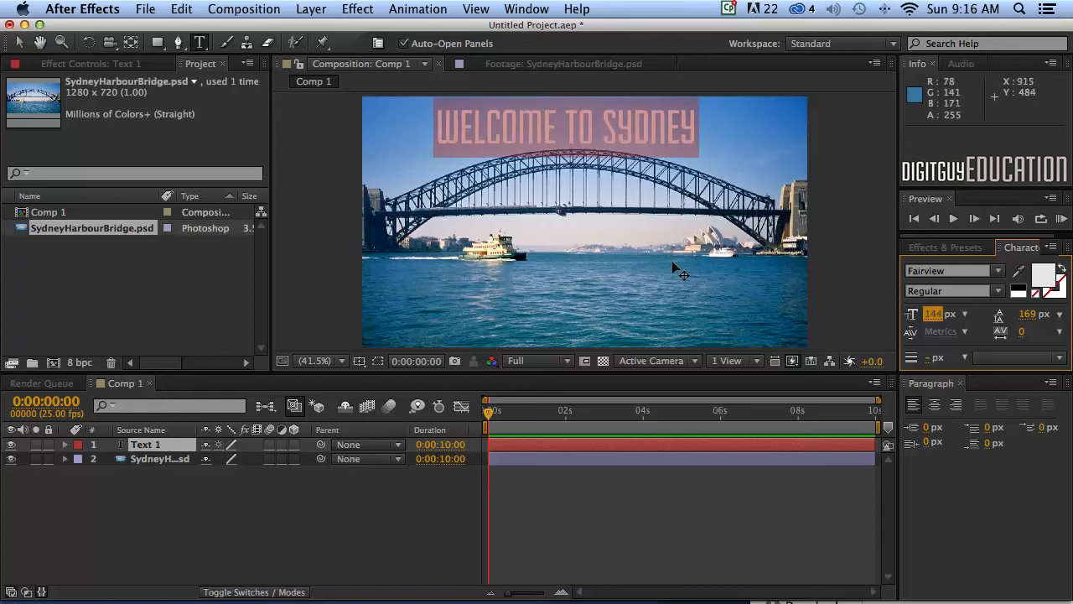
click(19, 42)
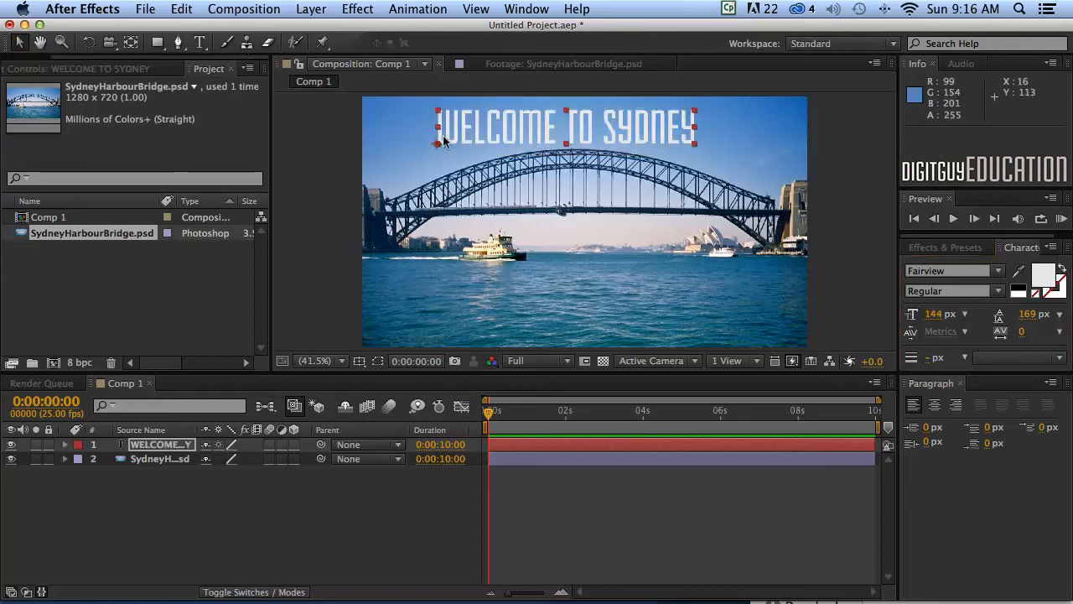
click(553, 127)
drag(554, 127, 558, 129)
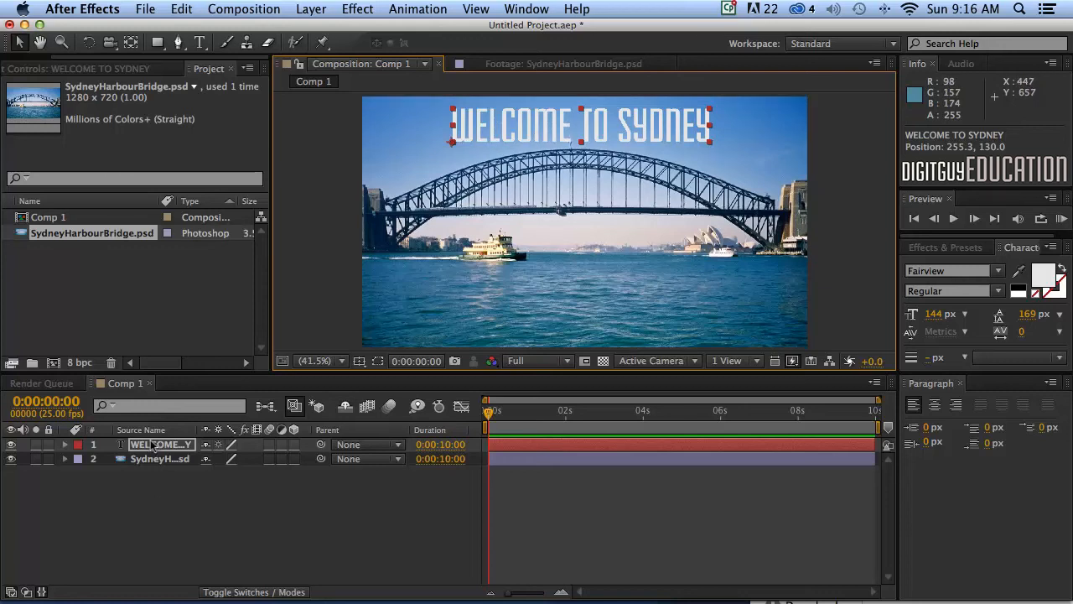
Lock the bridge image layer and draw an open curved mask on the title layer along the top of the bridge's arch.
click(48, 459)
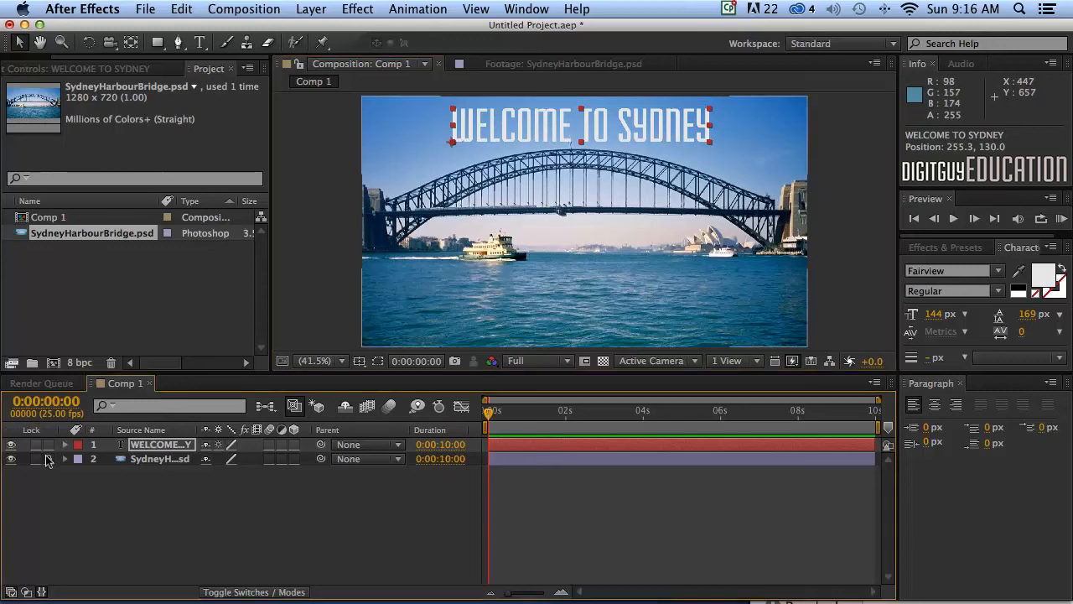
click(157, 445)
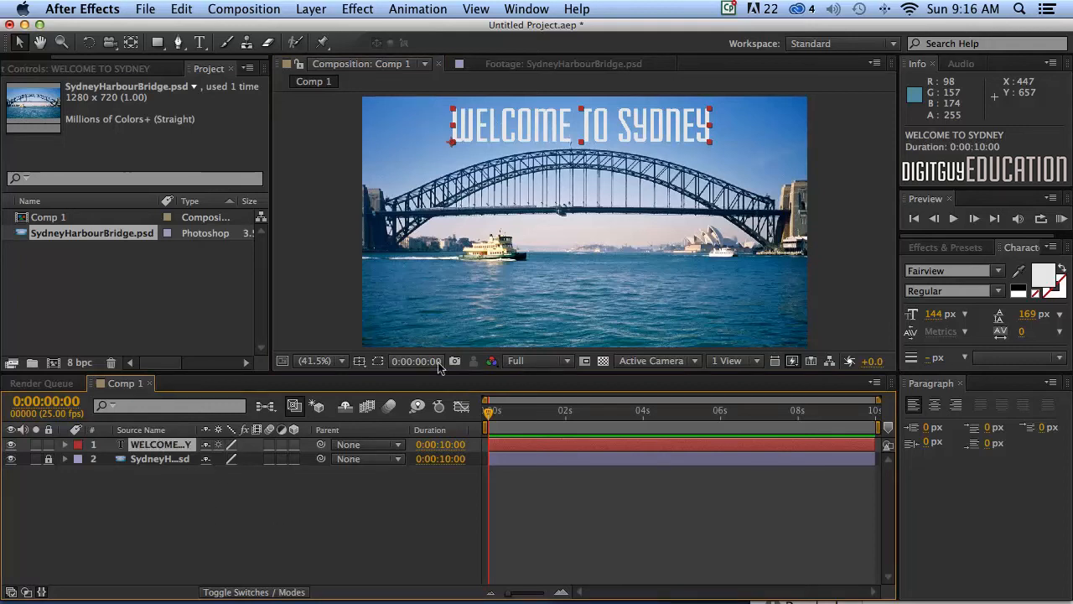
key(g)
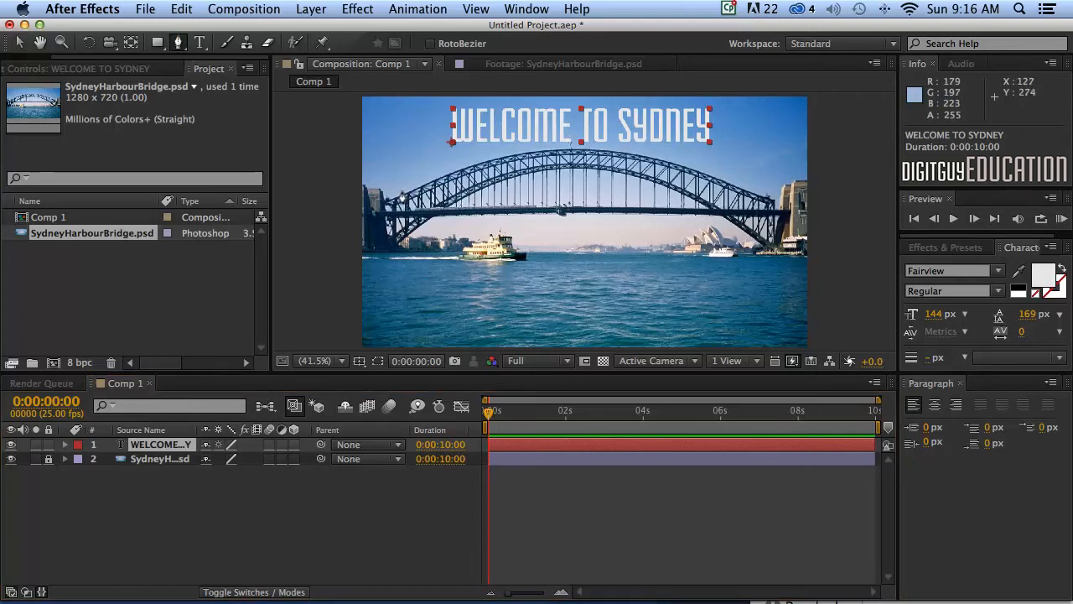
click(403, 193)
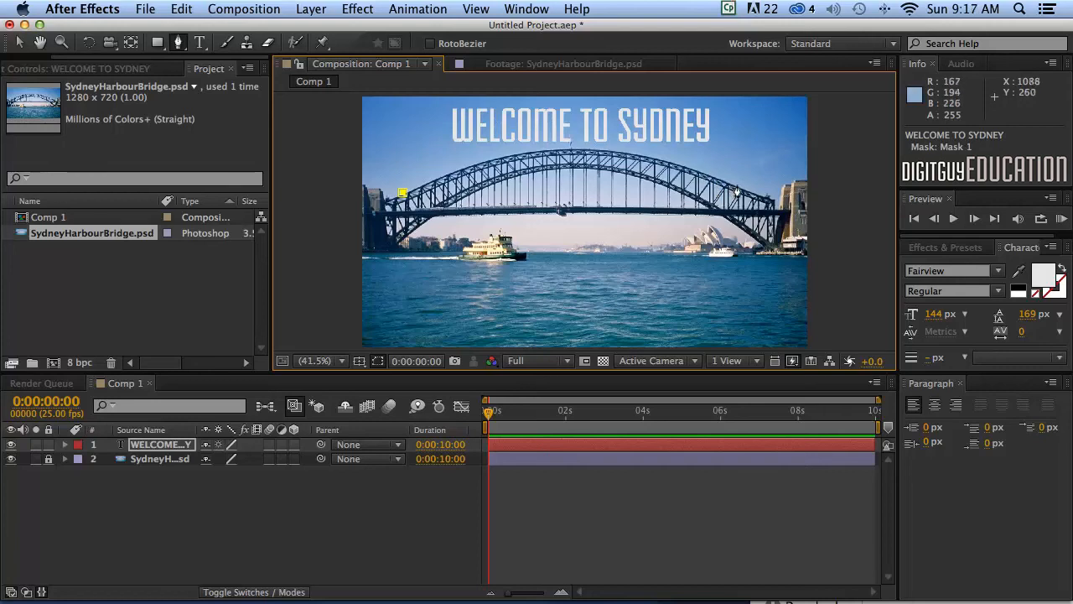
drag(741, 186, 925, 279)
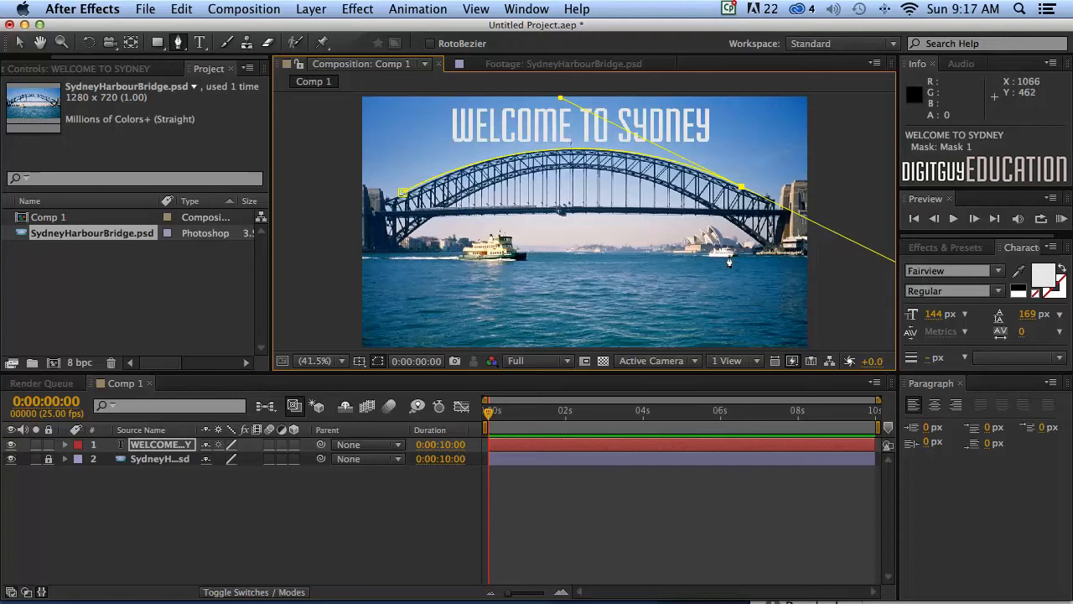
click(21, 42)
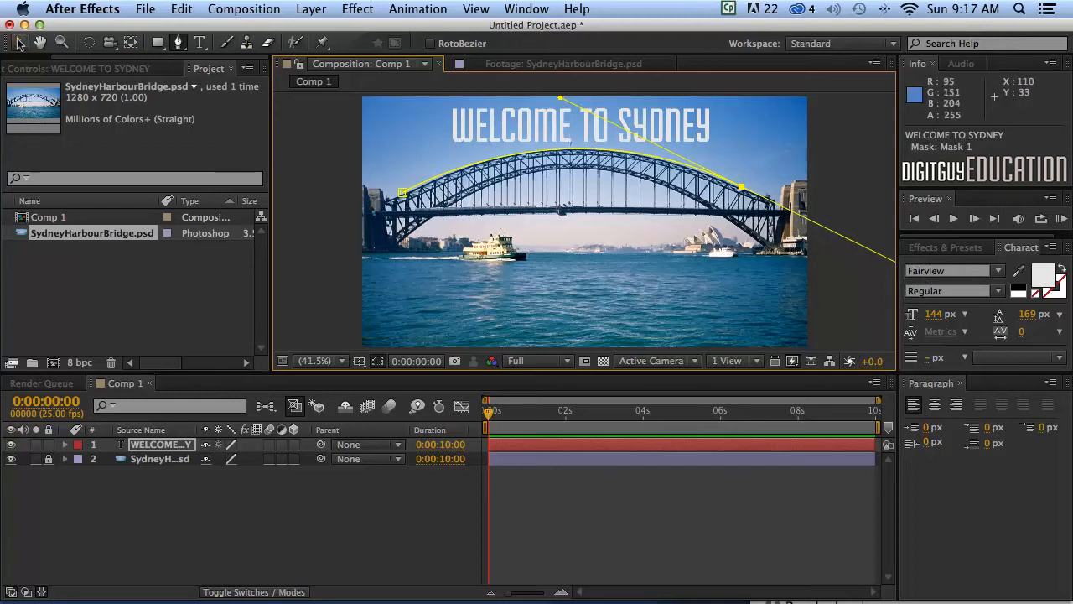
click(319, 136)
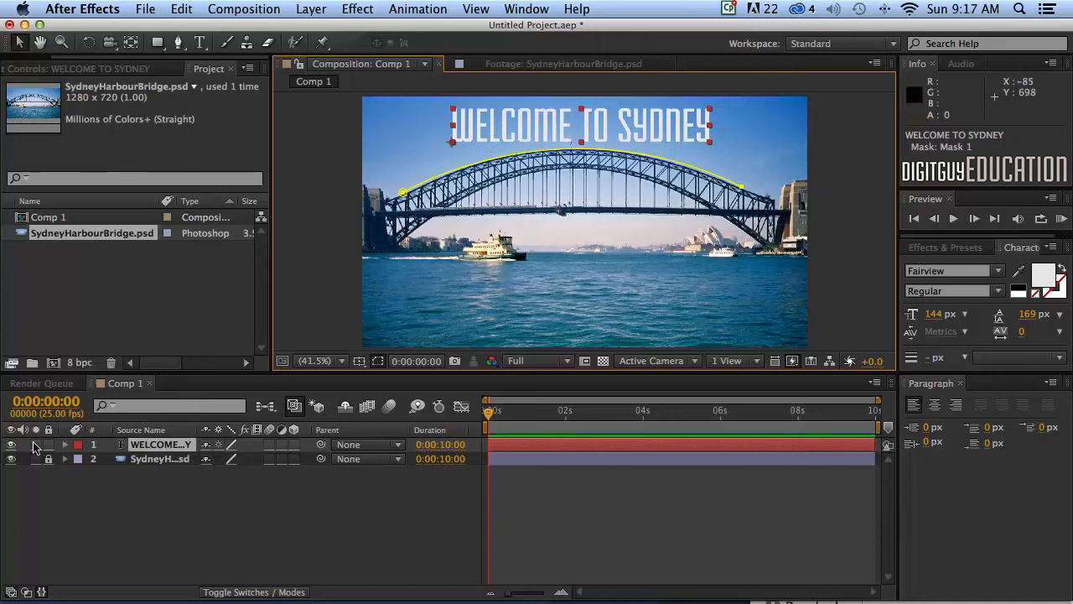
Set the title layer's text path to Mask 1 so the words follow the bridge's arch.
click(64, 444)
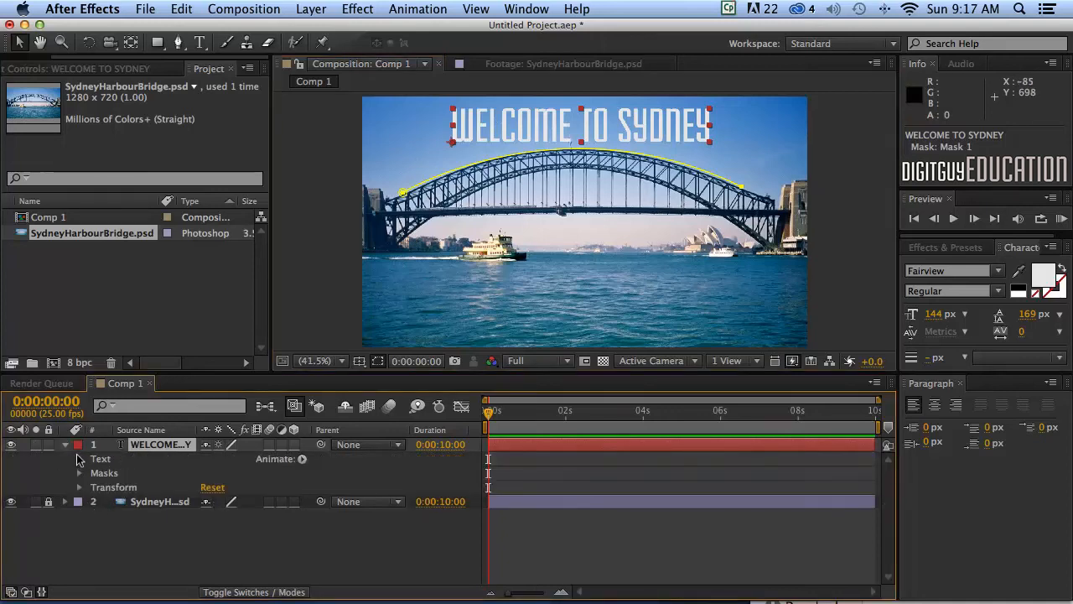
click(77, 453)
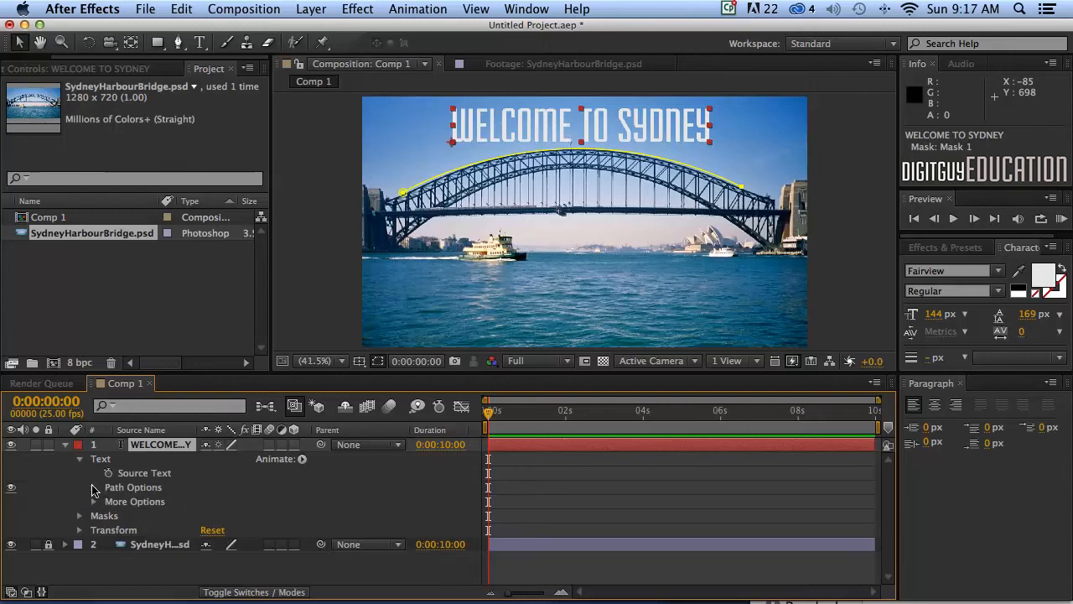
click(93, 487)
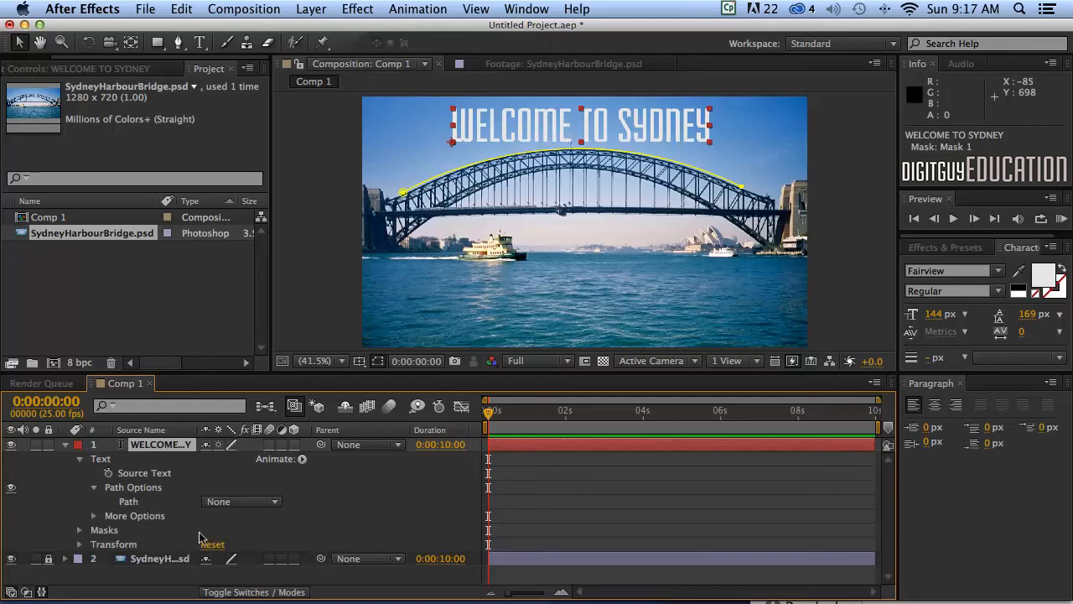
click(240, 503)
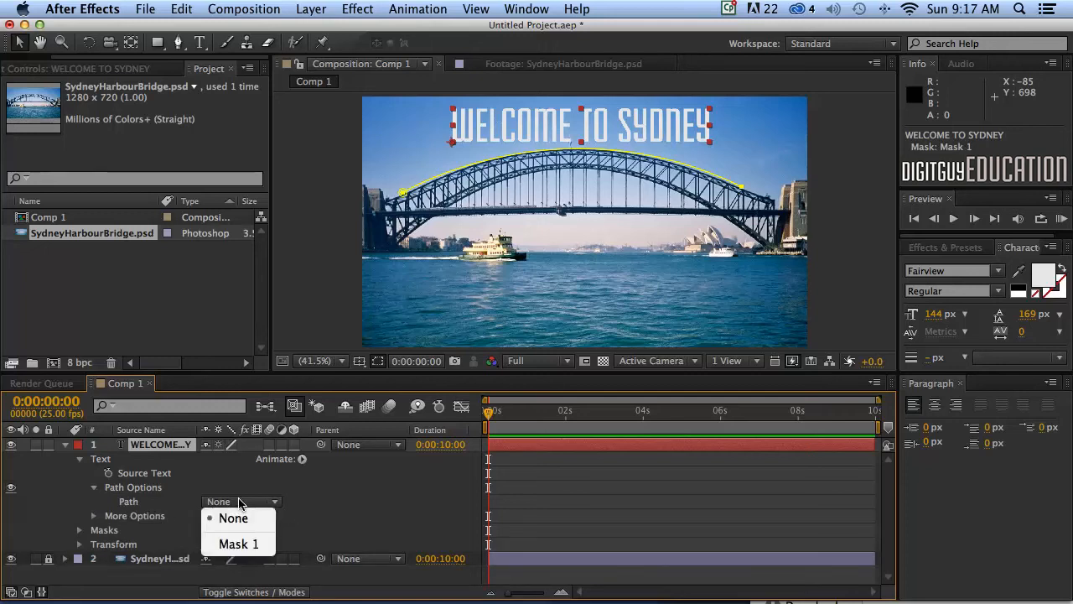
click(240, 544)
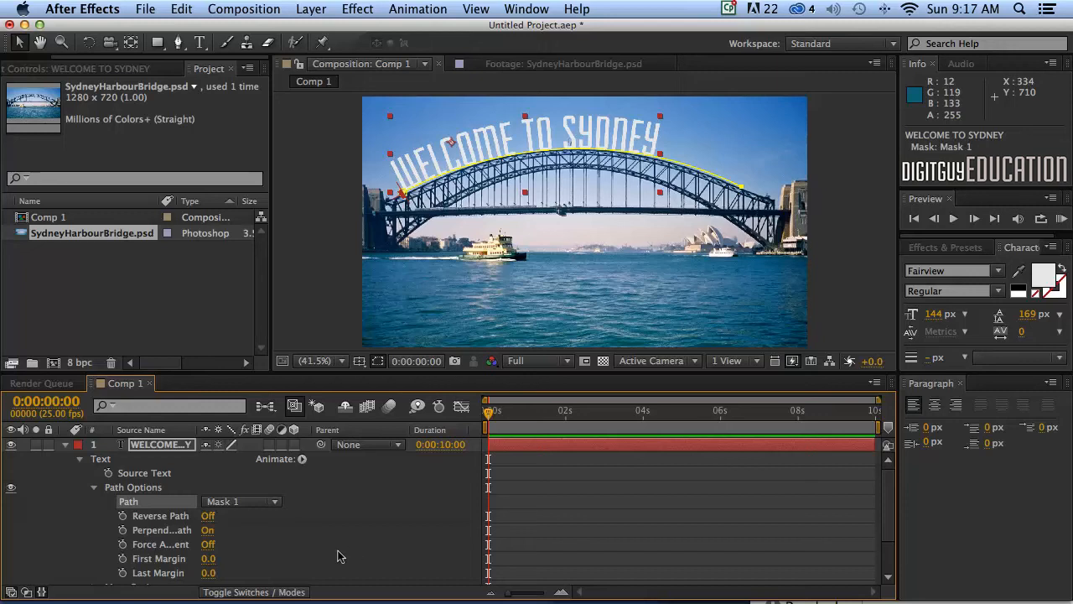
Keyframe the title path's First Margin at 0.0 at 0:00:00:00 and 257 at 0:00:01:24.
drag(201, 565, 243, 558)
key(super+z)
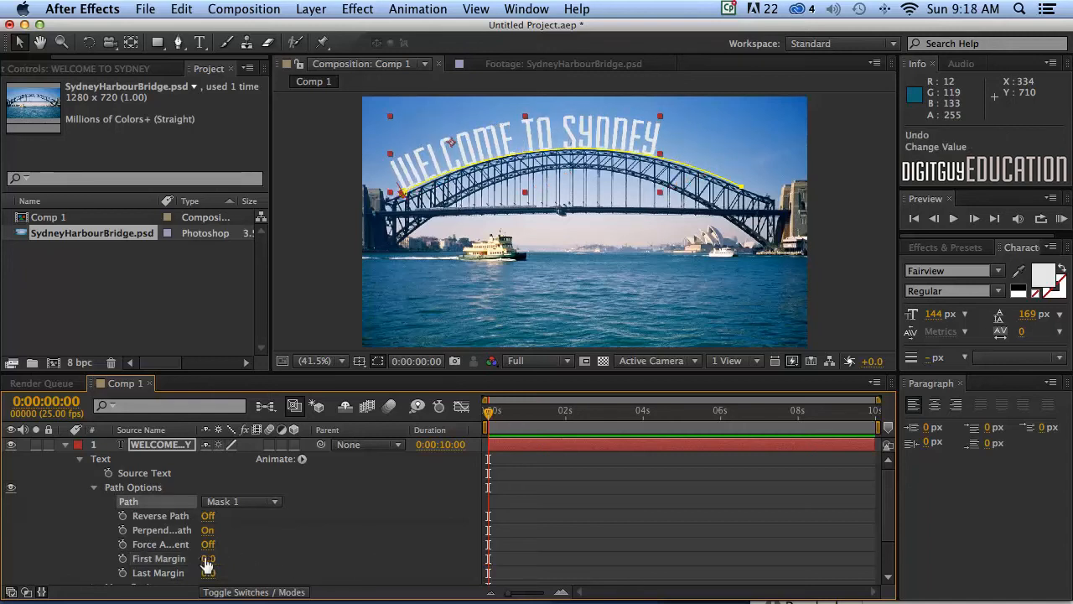
click(122, 558)
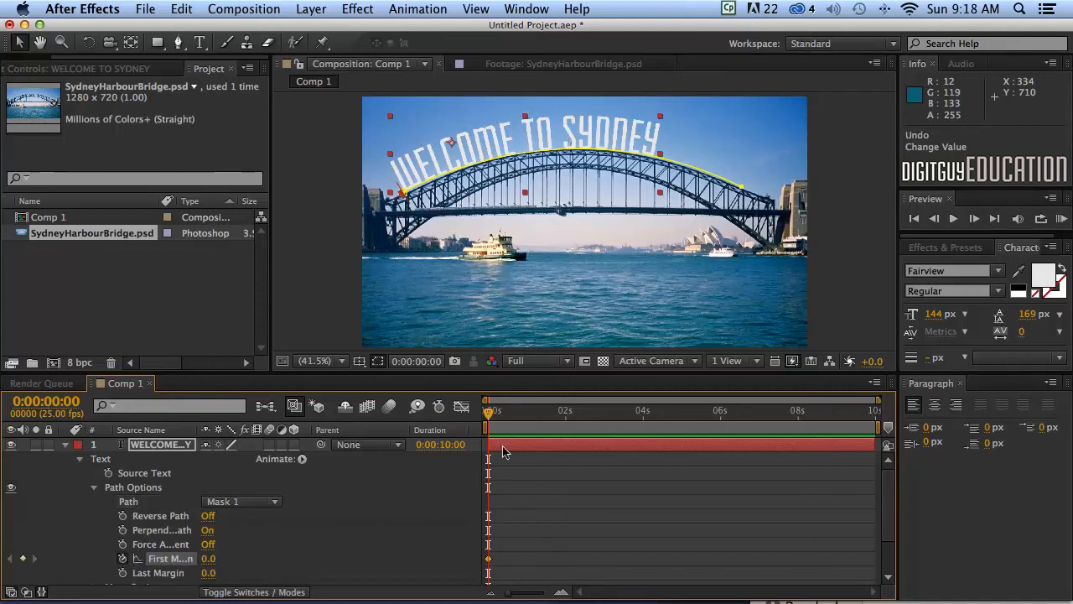
drag(488, 411, 562, 413)
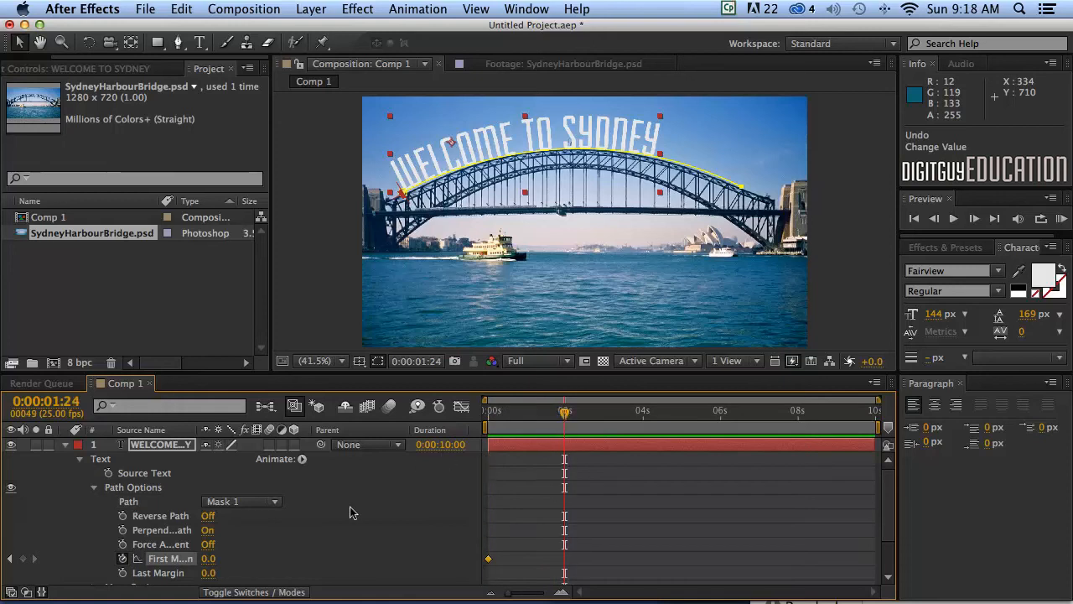
drag(206, 559, 444, 579)
click(451, 599)
click(483, 599)
Add First Margin keyframes of 40 at 0:00:04:00 and 256 at 0:00:06:00.
drag(564, 413, 641, 418)
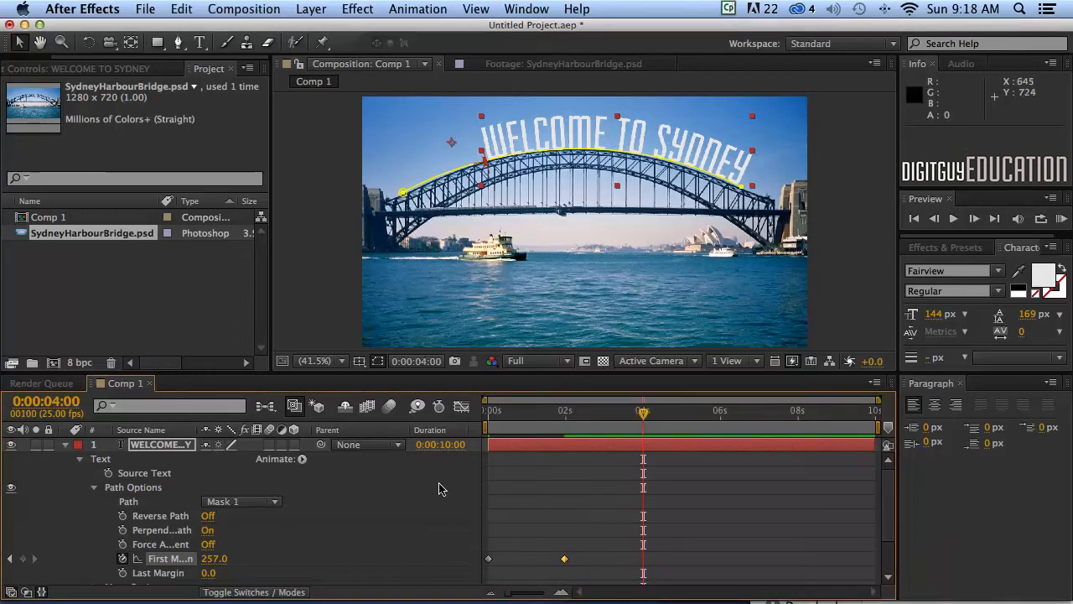
drag(213, 560, 24, 554)
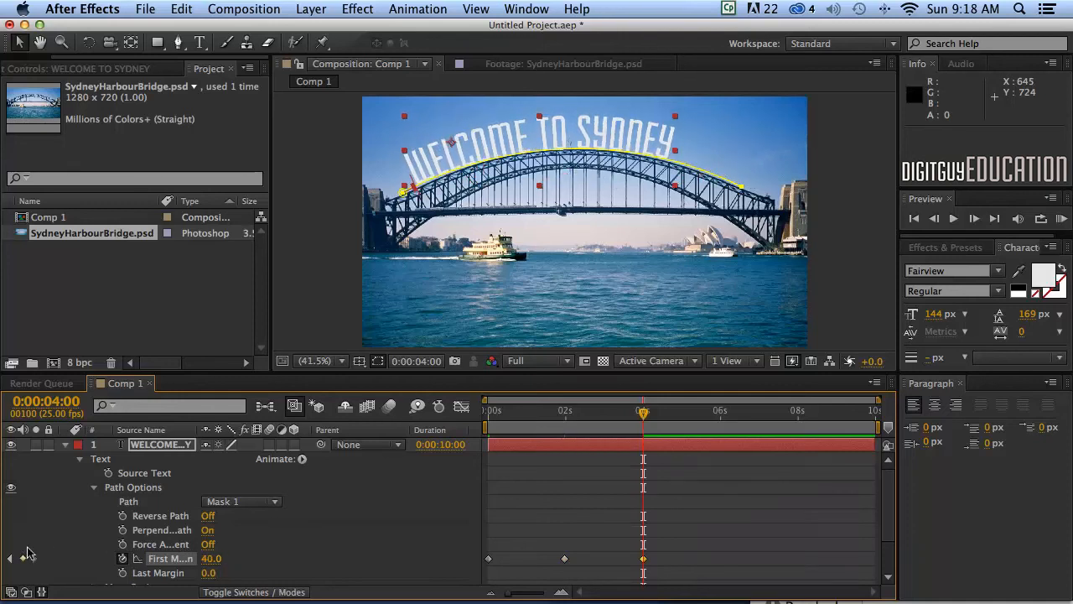
drag(642, 411, 720, 411)
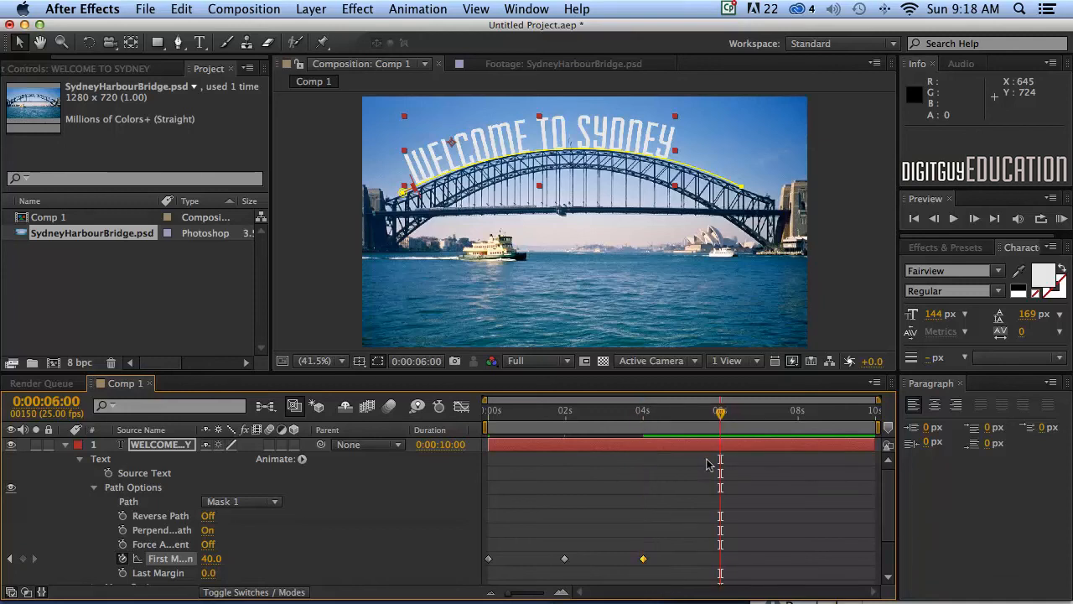
drag(211, 558, 403, 586)
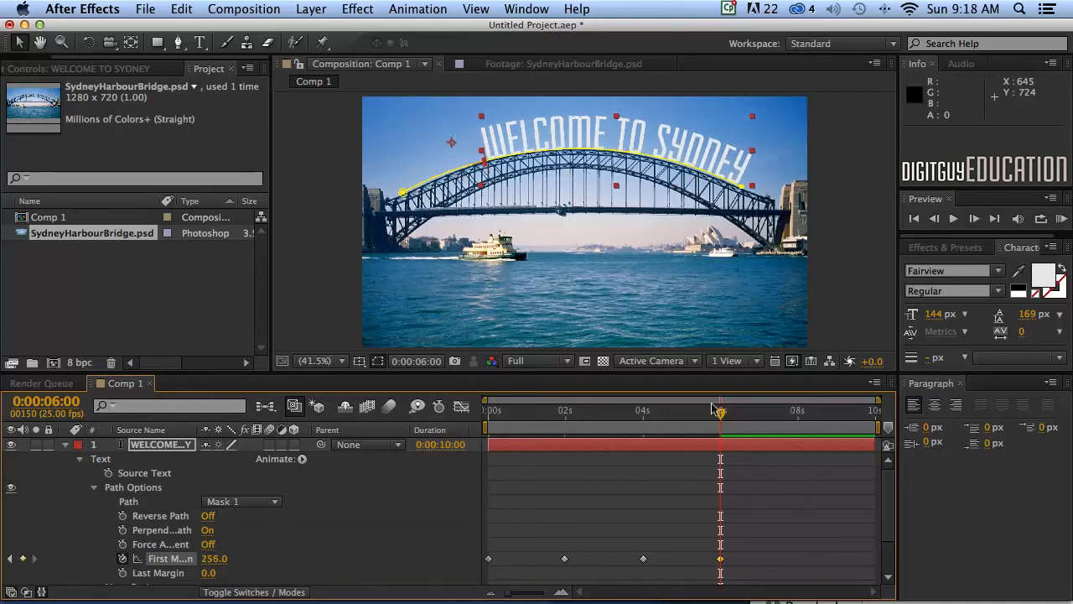
Add First Margin keyframes of 34 at 0:00:08:00 and 274 at 0:00:09:24.
drag(717, 413, 796, 418)
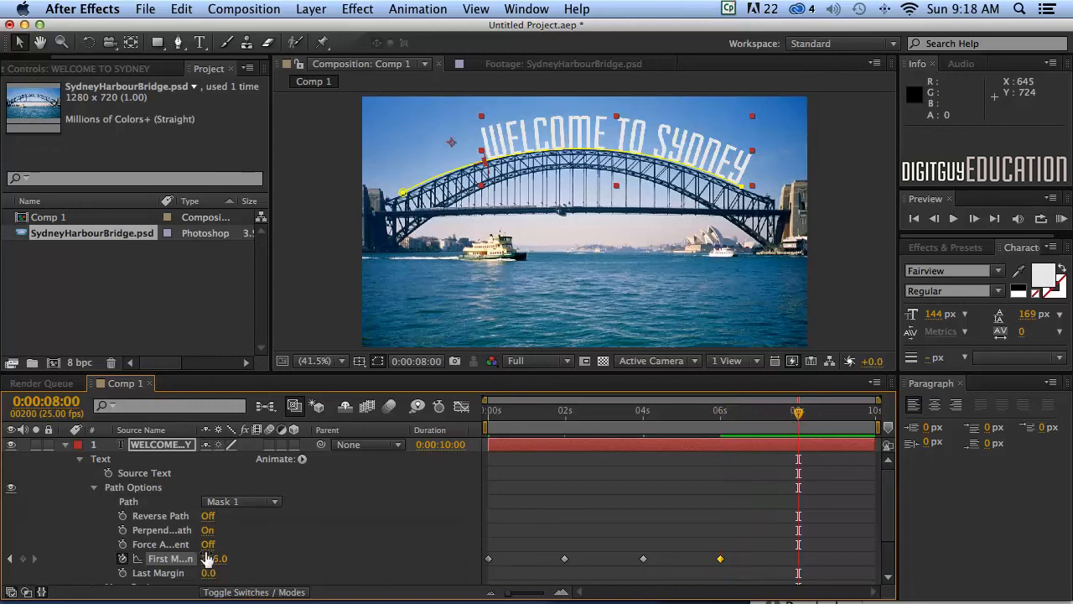
drag(209, 558, 29, 558)
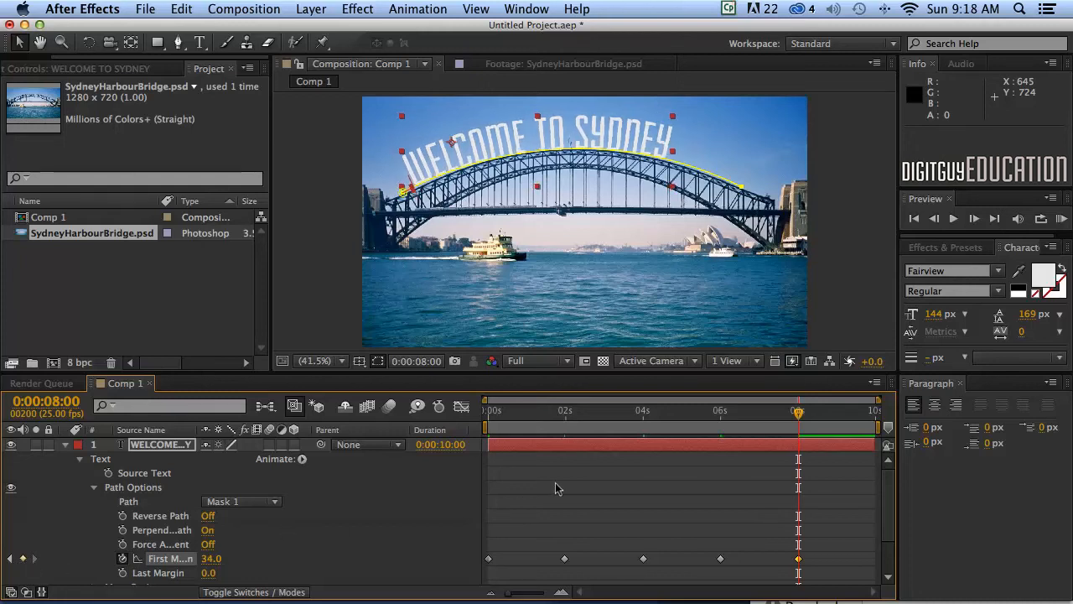
drag(797, 411, 876, 413)
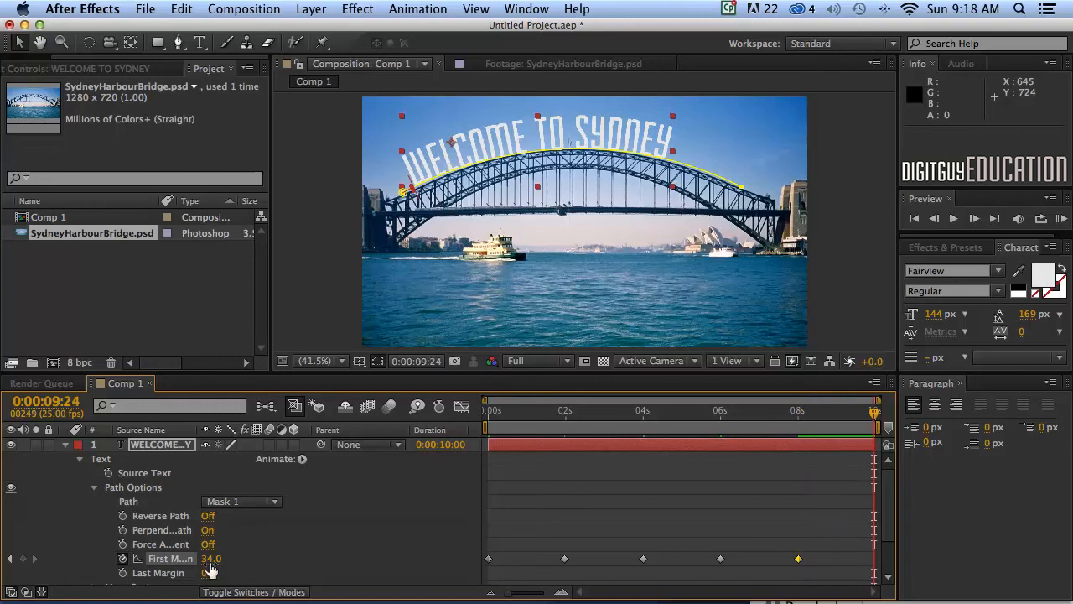
drag(205, 558, 267, 555)
drag(343, 560, 418, 573)
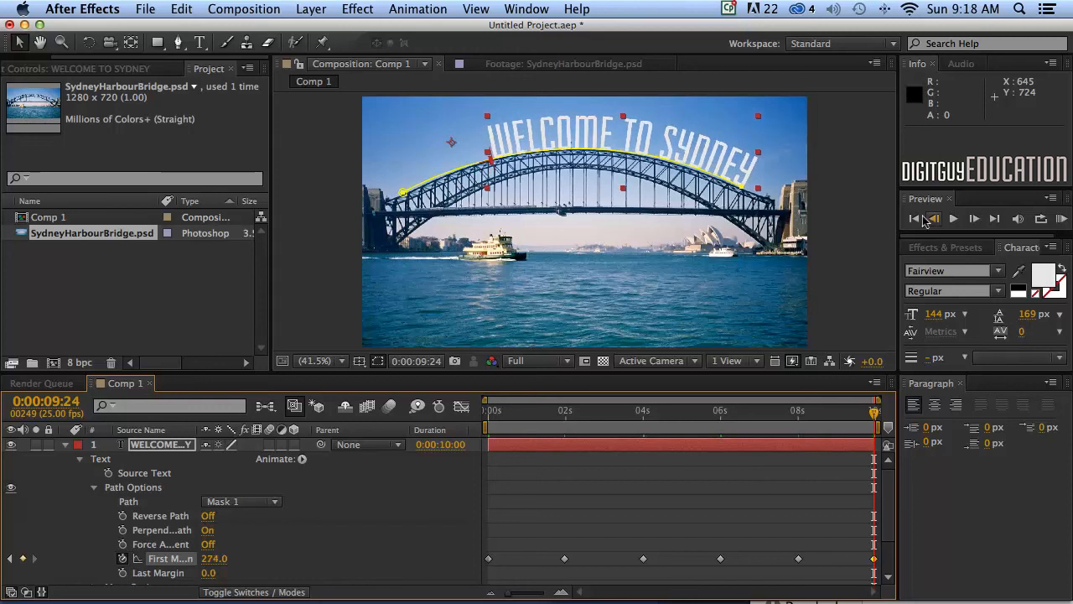
Run a RAM preview of the title animation from the first frame.
click(914, 218)
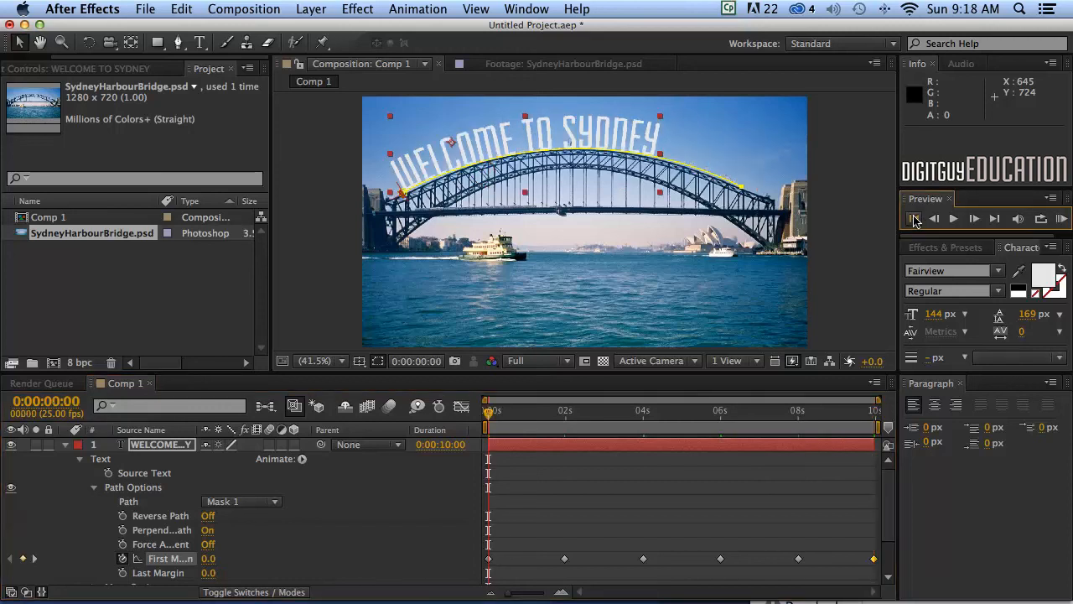
click(1063, 221)
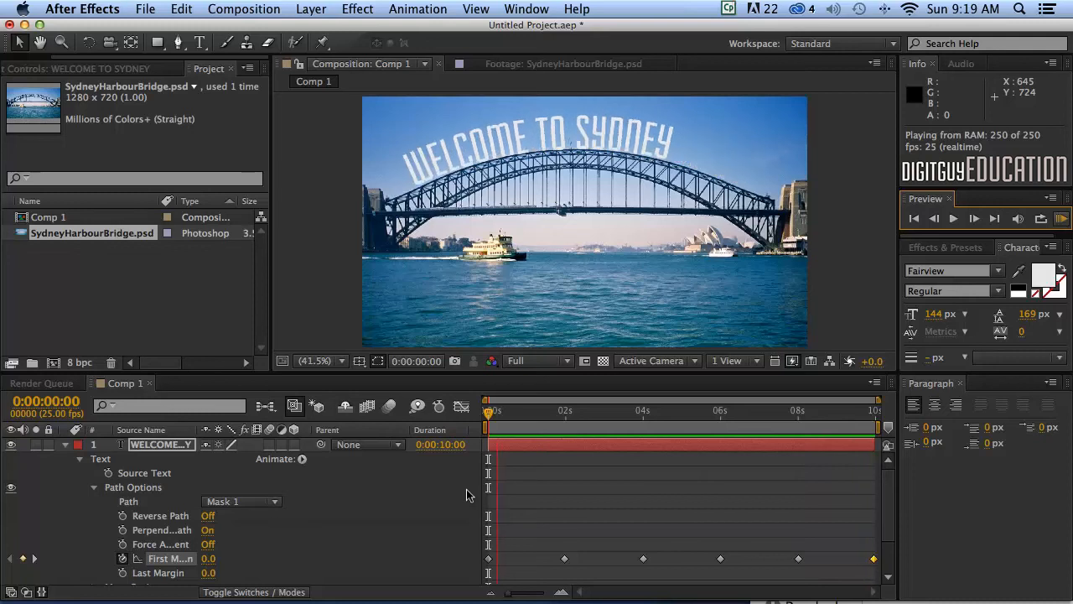
key(space)
Lock the collapsed title layer, and unlock and duplicate the SydneyHarbourBridge.psd layer.
click(64, 445)
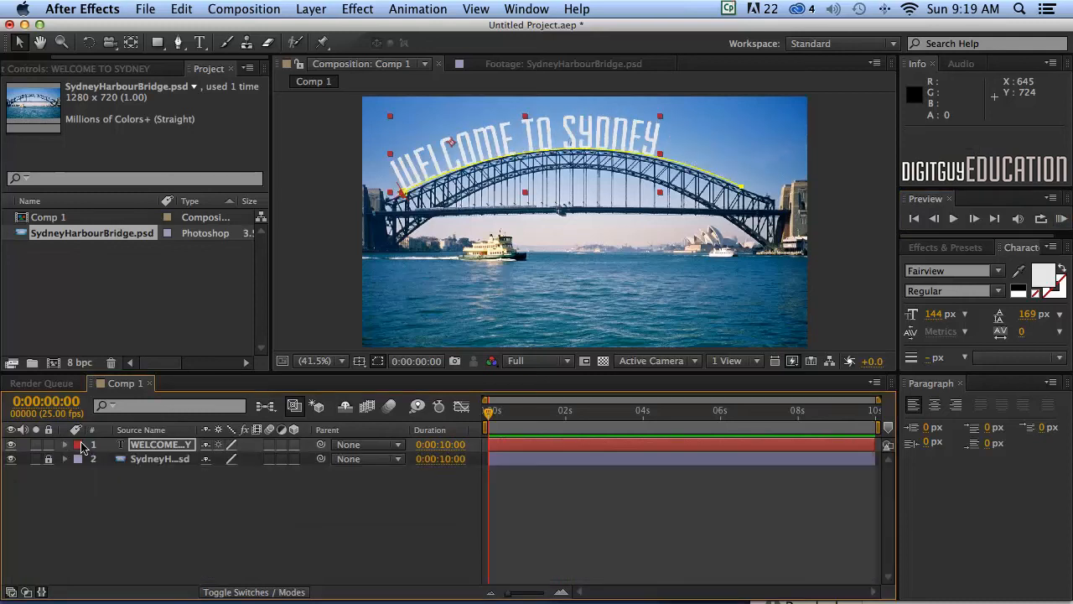
click(48, 445)
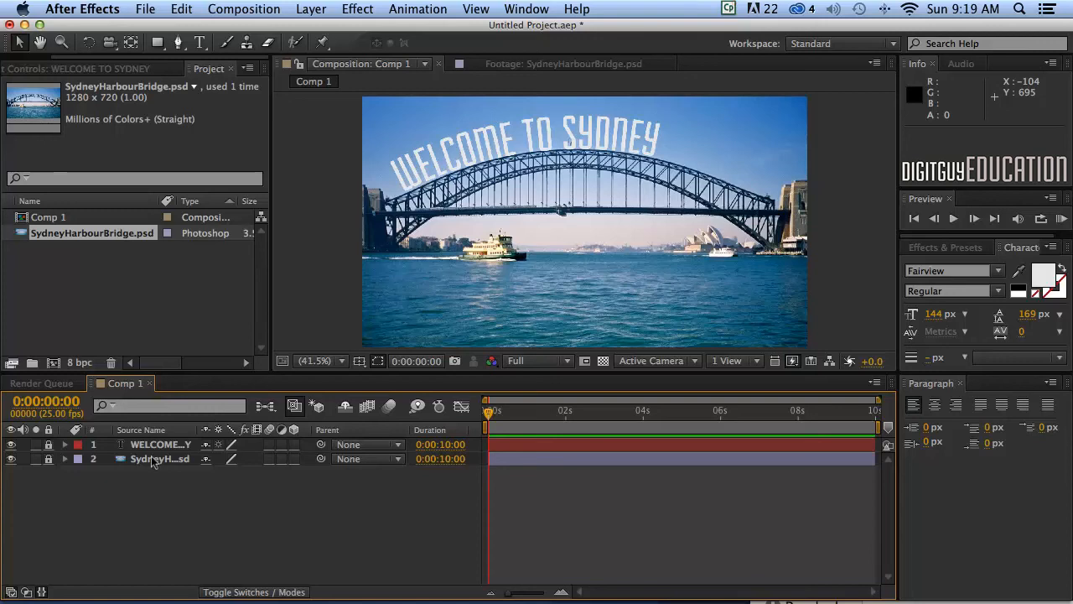
click(47, 460)
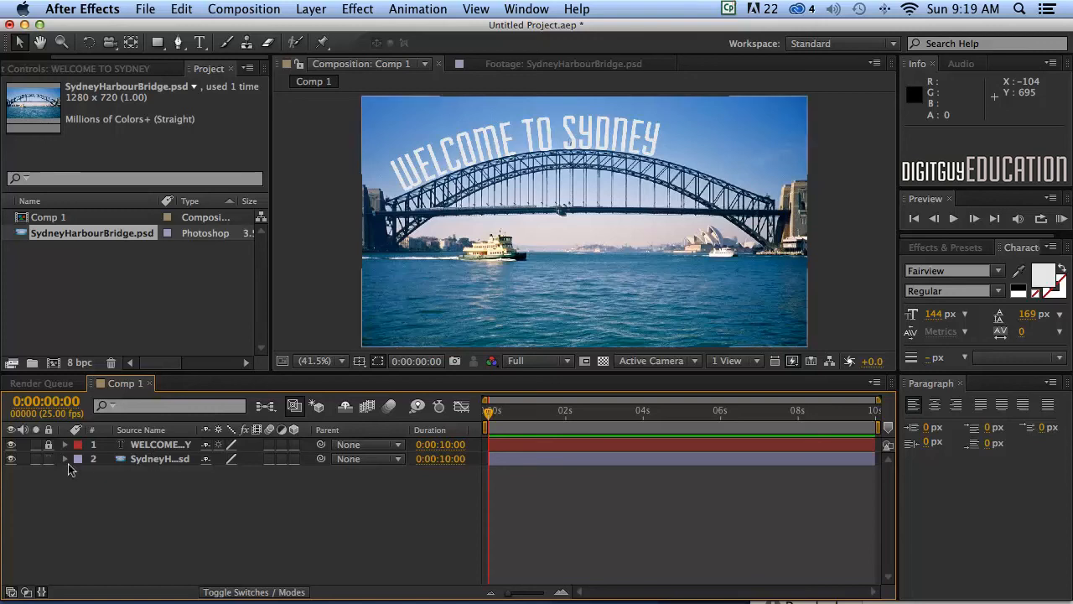
click(144, 457)
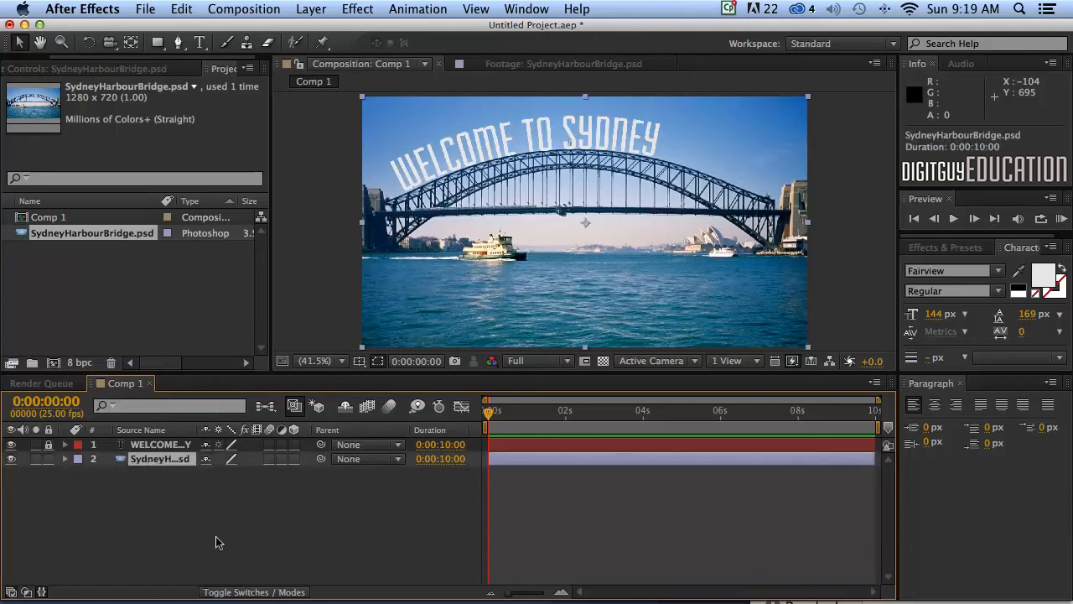
key(super+d)
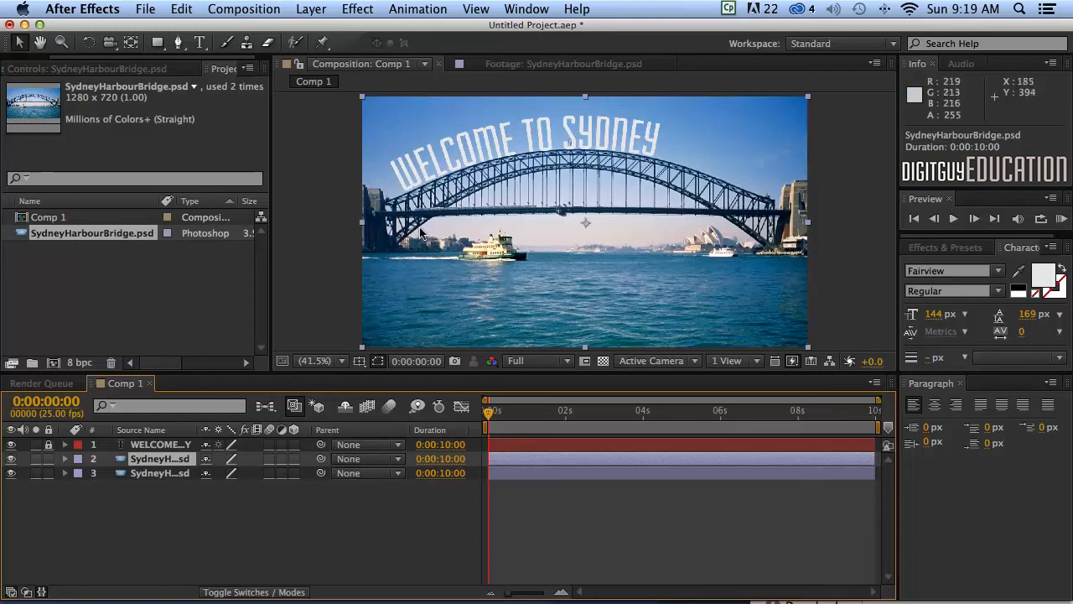
Draw a closed mask on the upper bridge layer, following the road deck and enclosing everything above it, and hide the mask outlines.
click(178, 43)
click(143, 459)
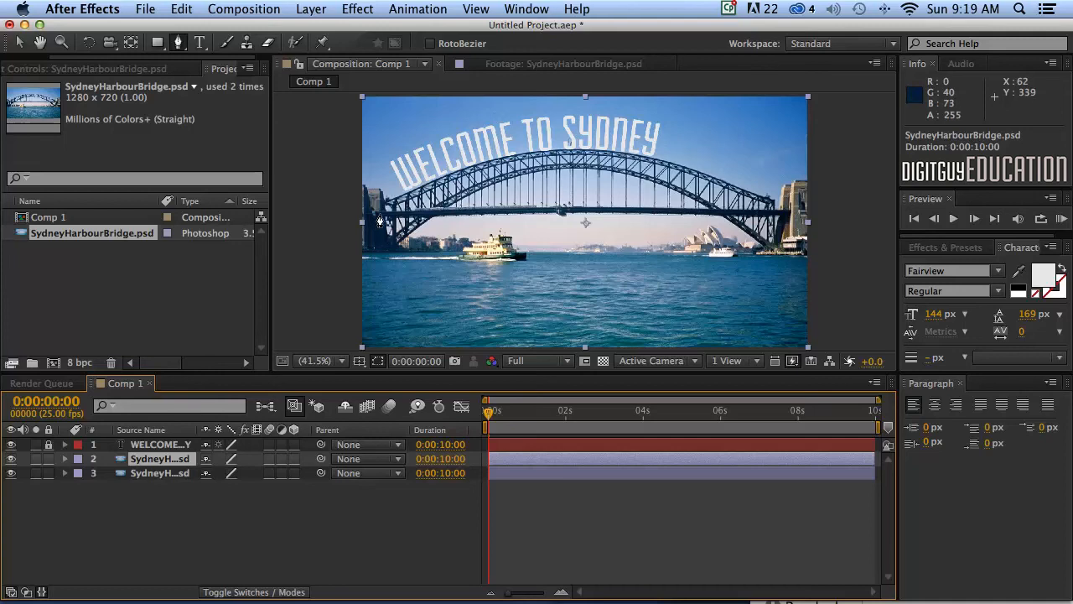
click(382, 218)
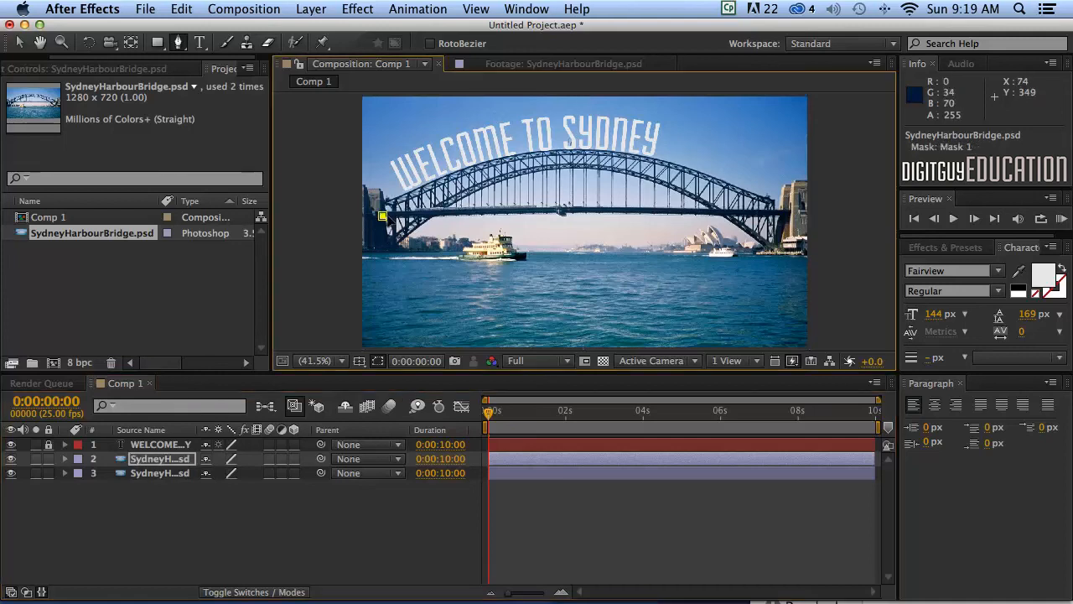
drag(586, 218, 622, 218)
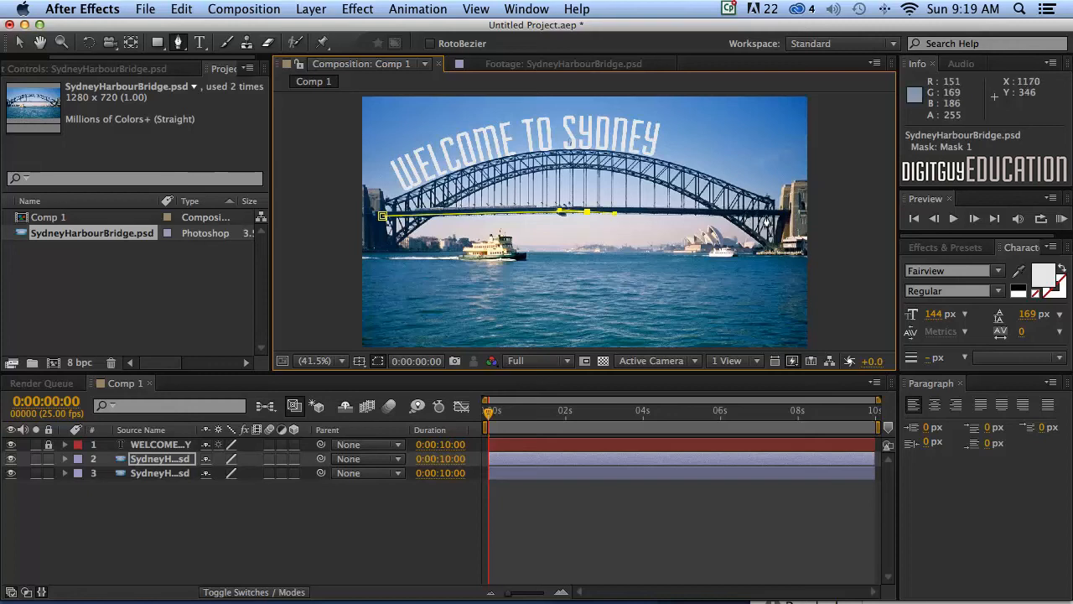
click(779, 215)
drag(780, 215, 796, 220)
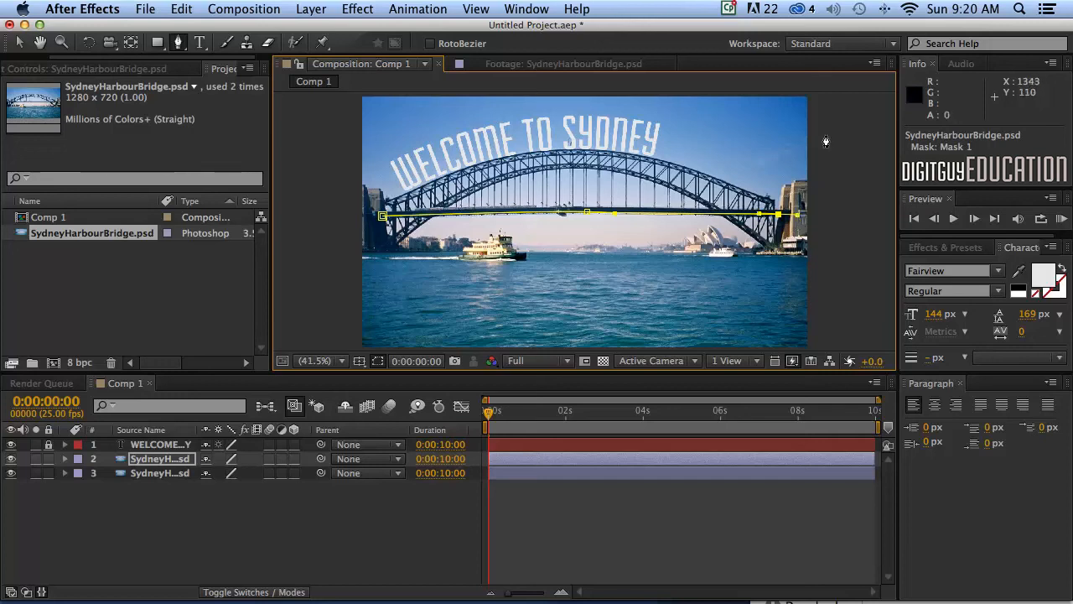
click(823, 220)
click(827, 96)
click(346, 96)
click(345, 219)
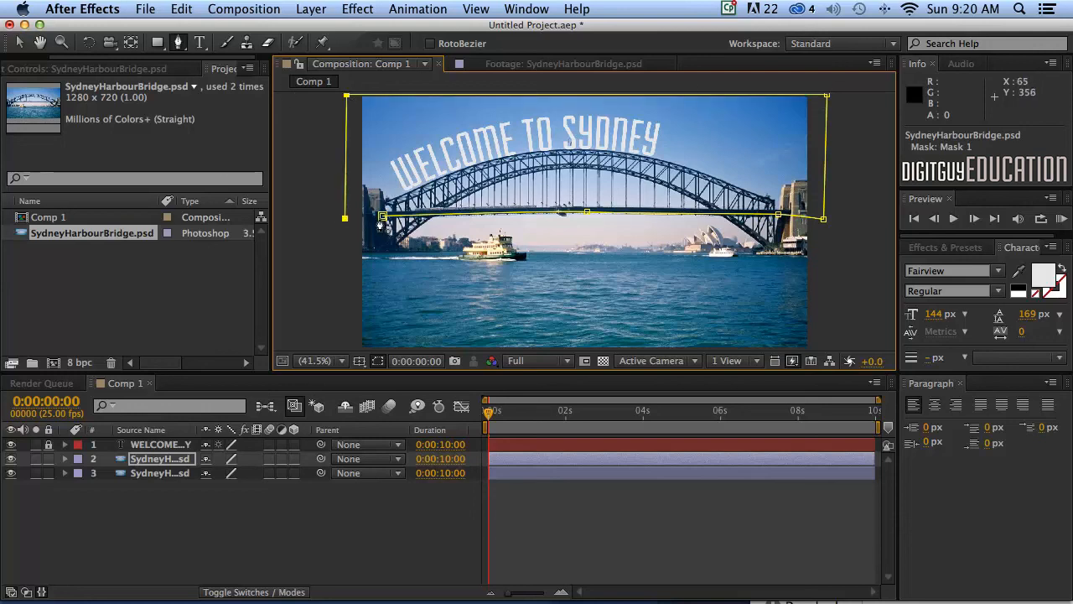
click(383, 217)
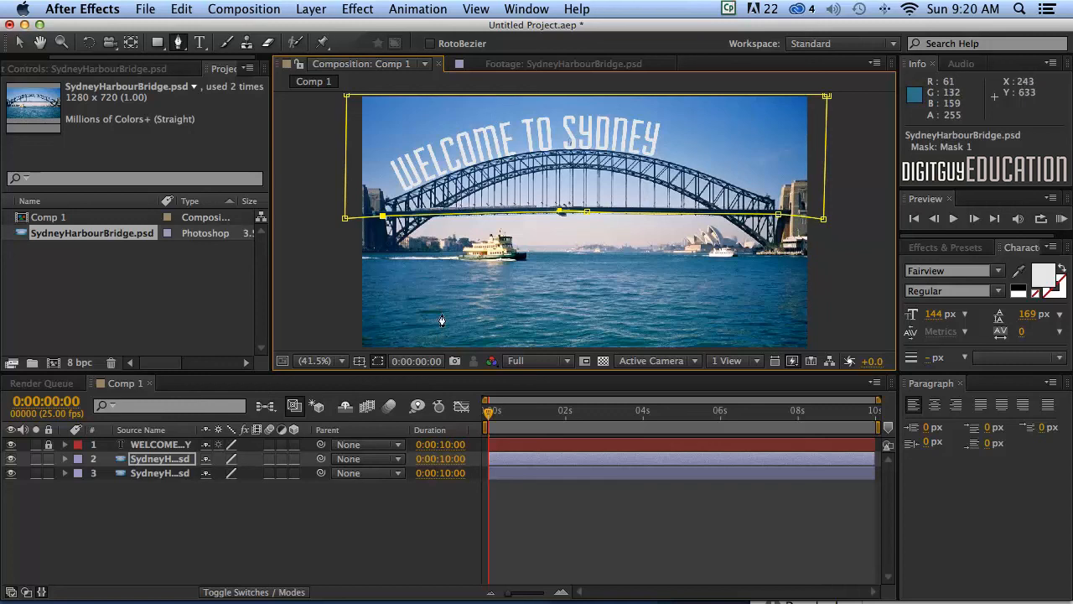
click(377, 361)
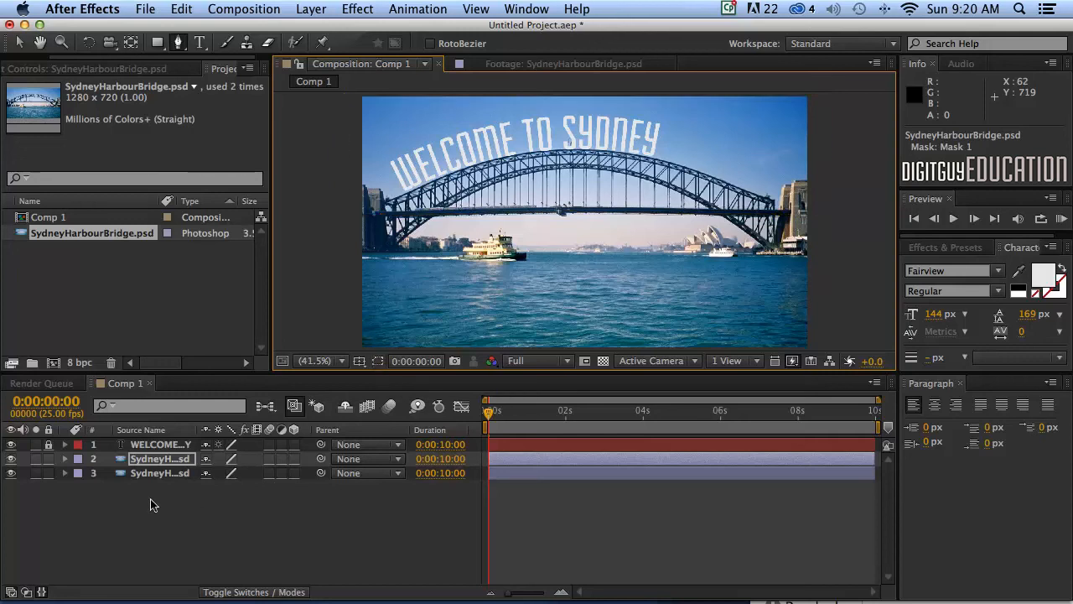
Toggle the visibility of both bridge layers to check the masked part on its own.
click(11, 458)
click(11, 473)
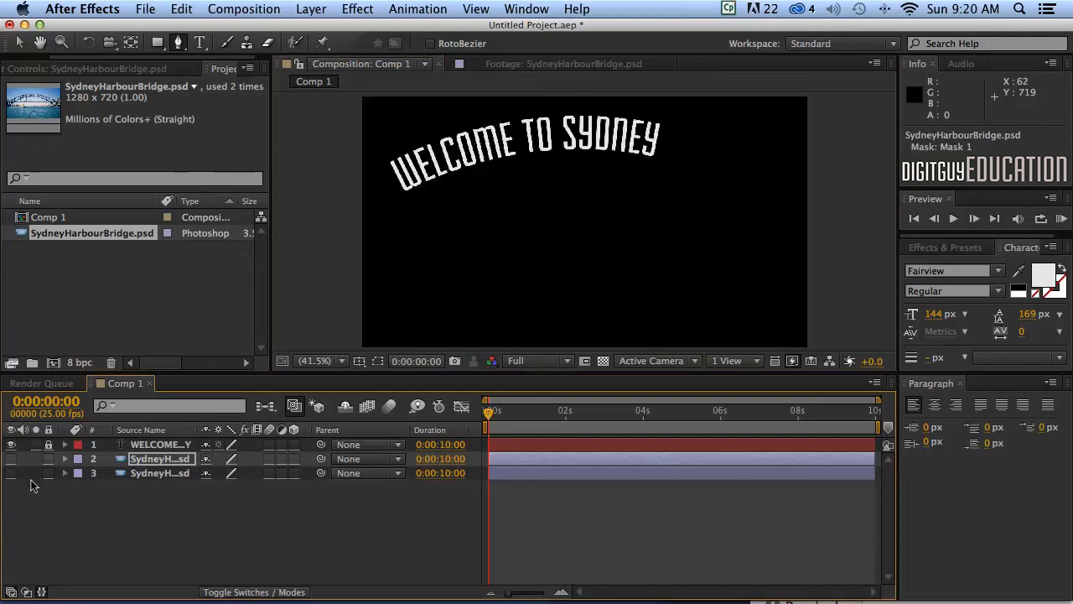
click(10, 458)
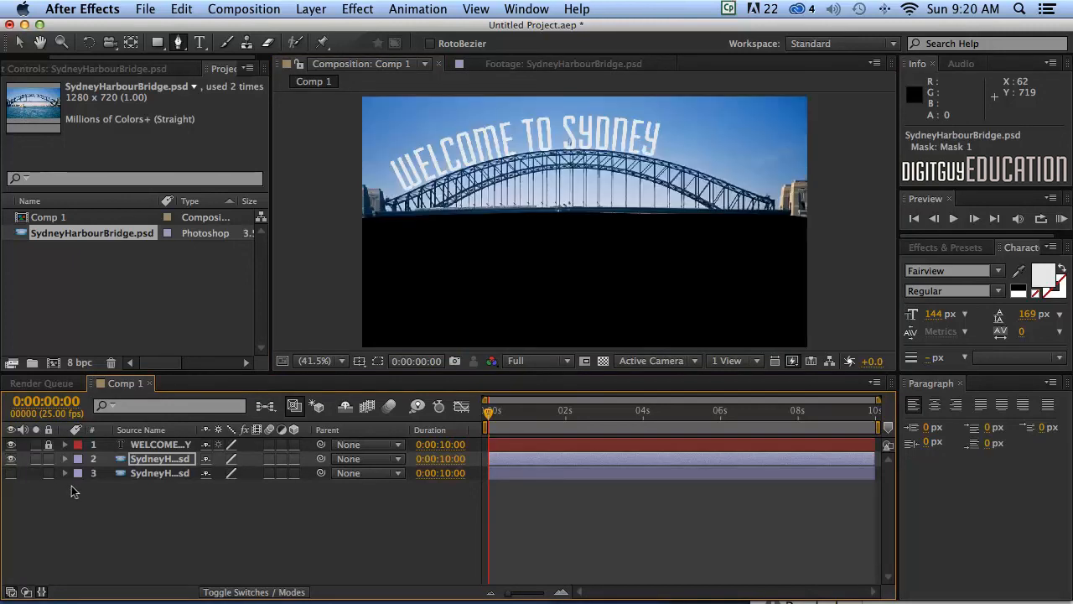
click(10, 473)
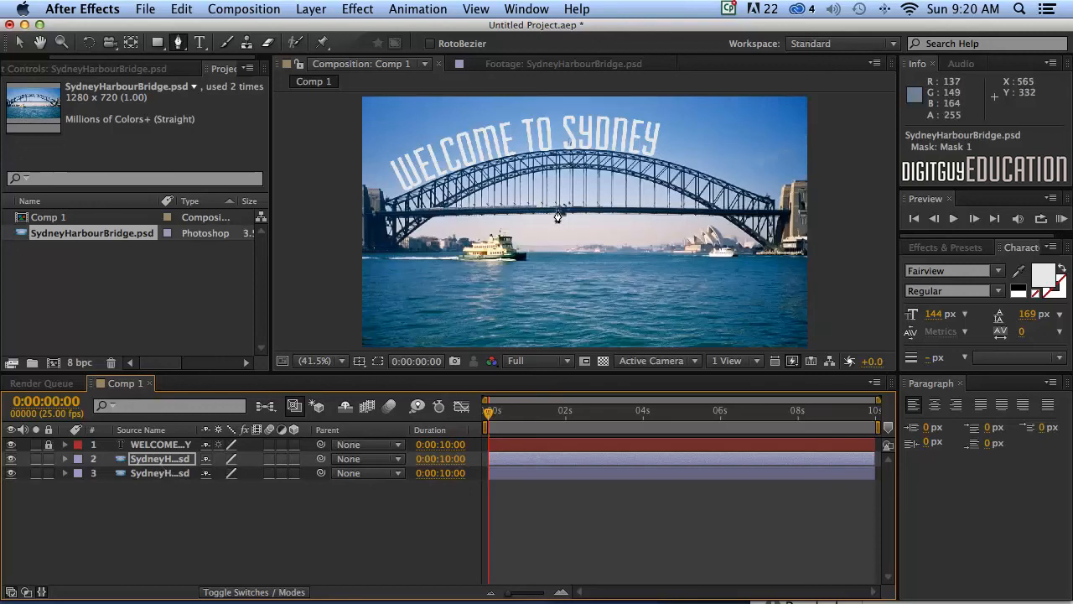
Create a text layer reading "HAVE A NICE DAY" across the bridge's deck.
click(203, 44)
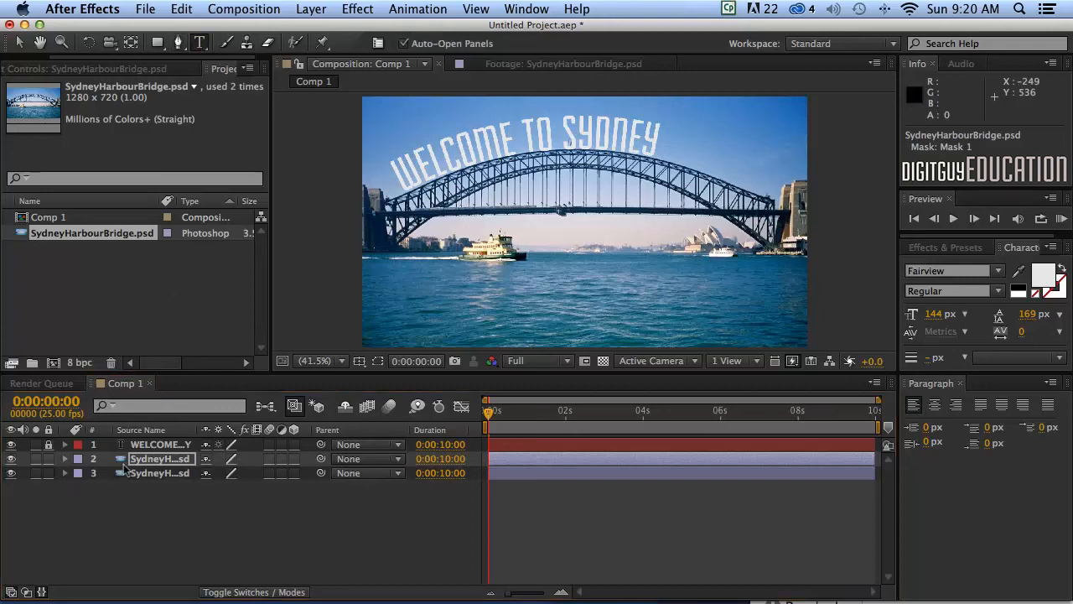
click(160, 475)
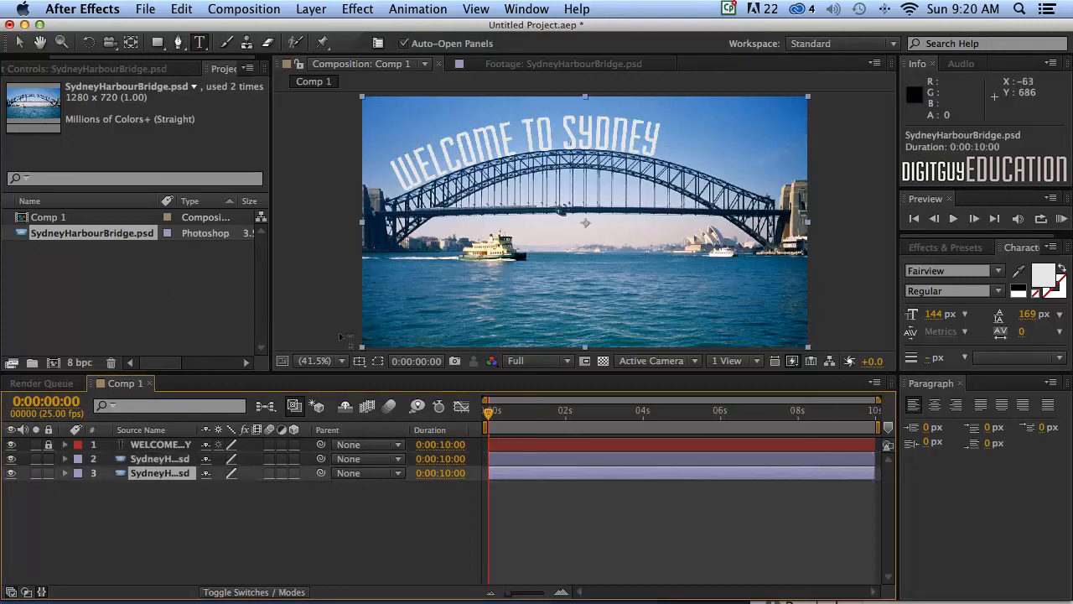
click(457, 220)
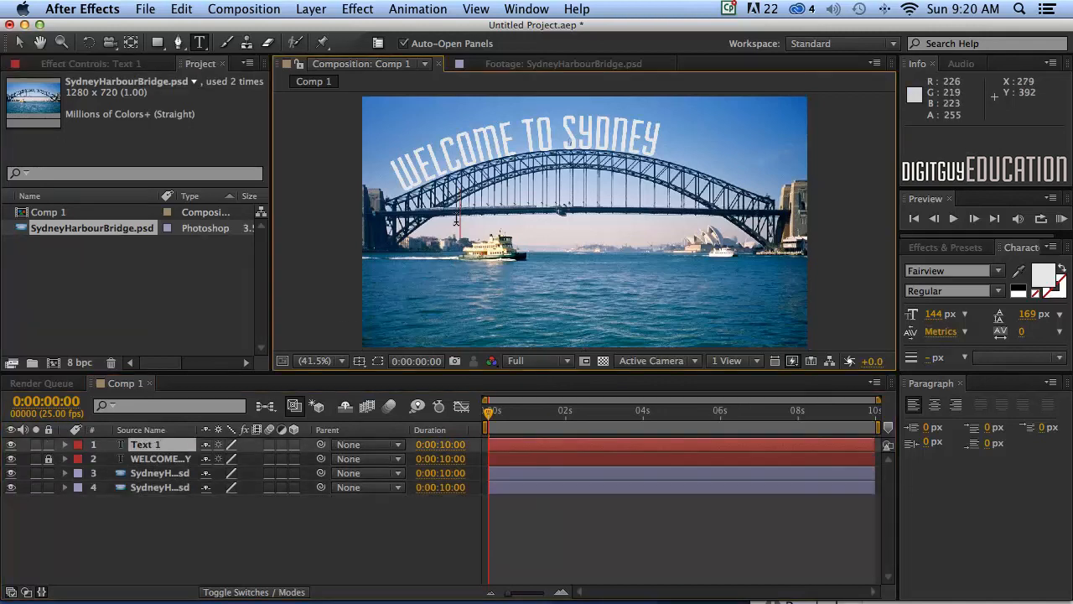
text(HAVE)
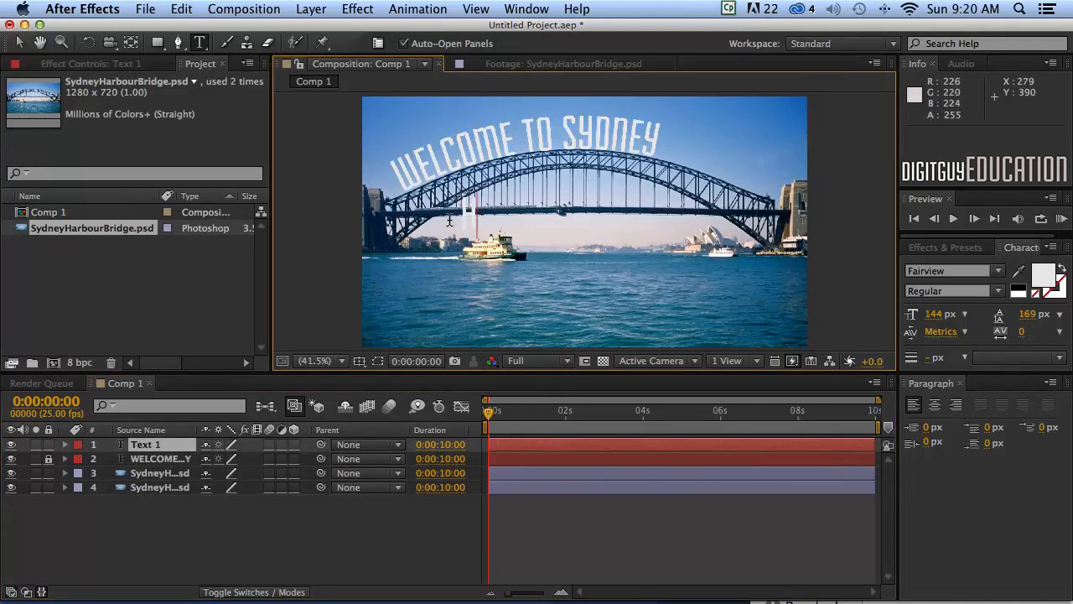
text( A)
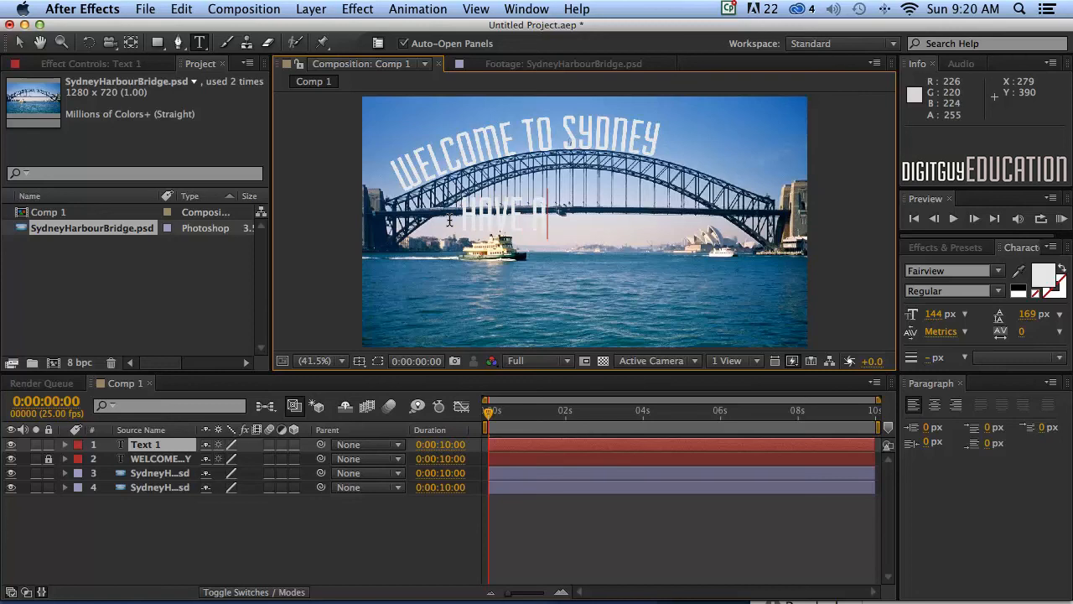
text( NICE)
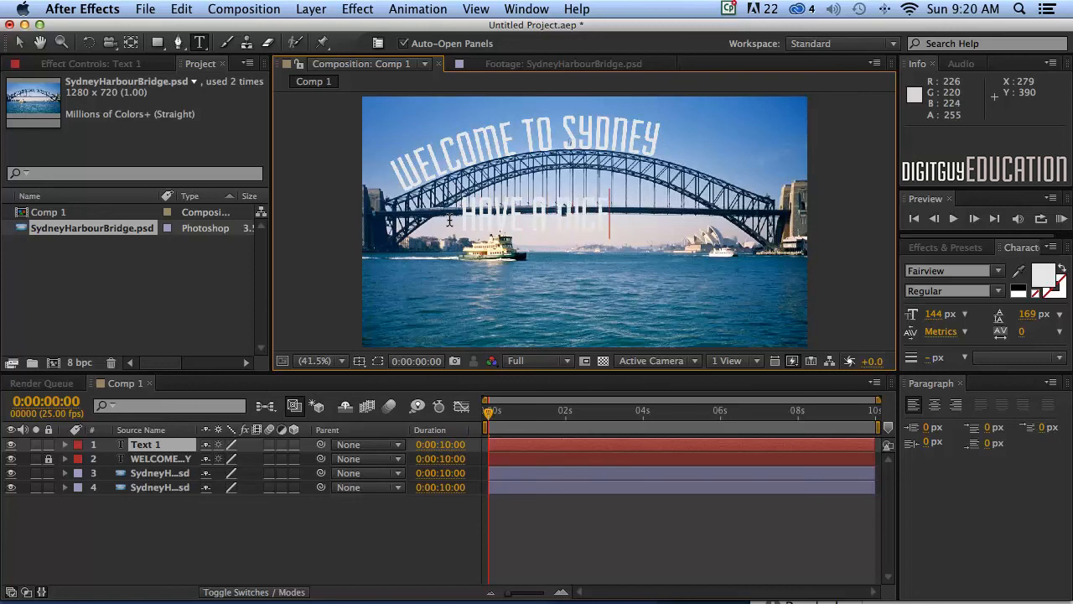
text( DAY)
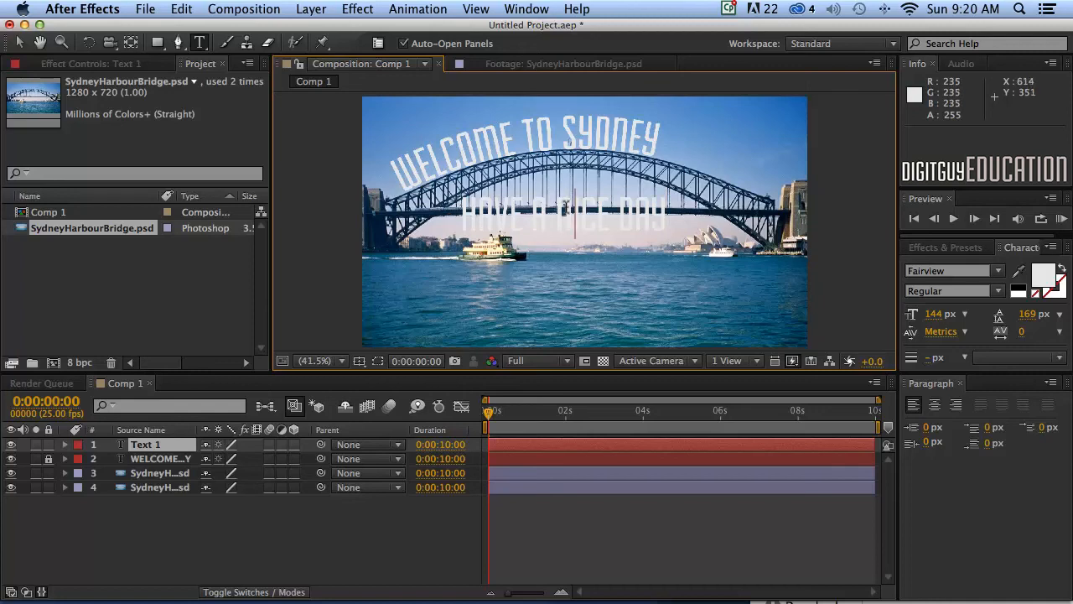
Set the "HAVE A NICE DAY" text size to 97 px and move it just below the bridge deck, at about 397, 402.
double_click(564, 210)
triple_click(557, 210)
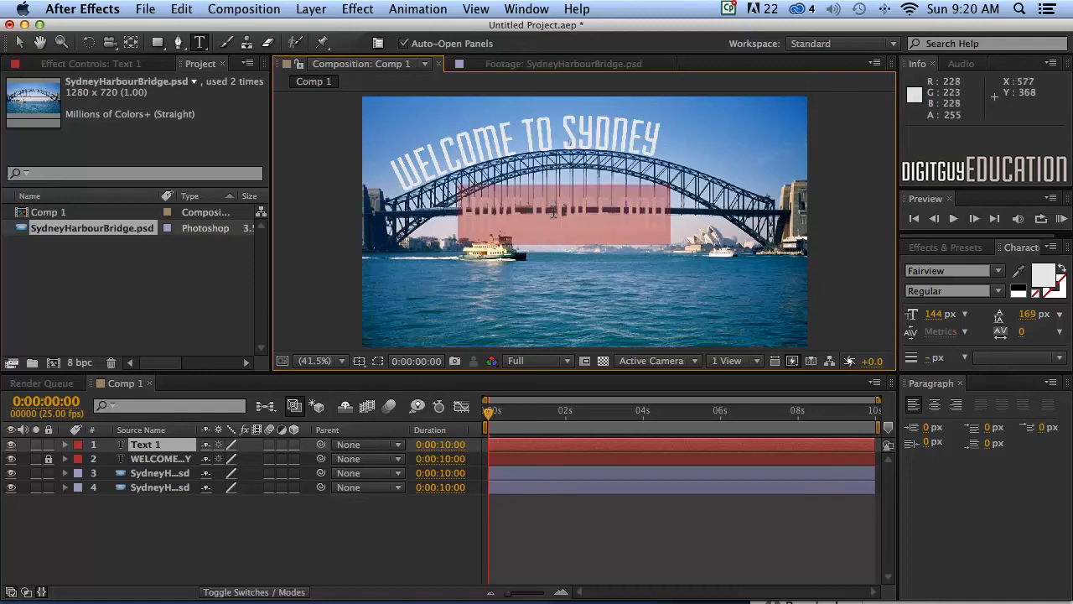
drag(933, 314, 880, 305)
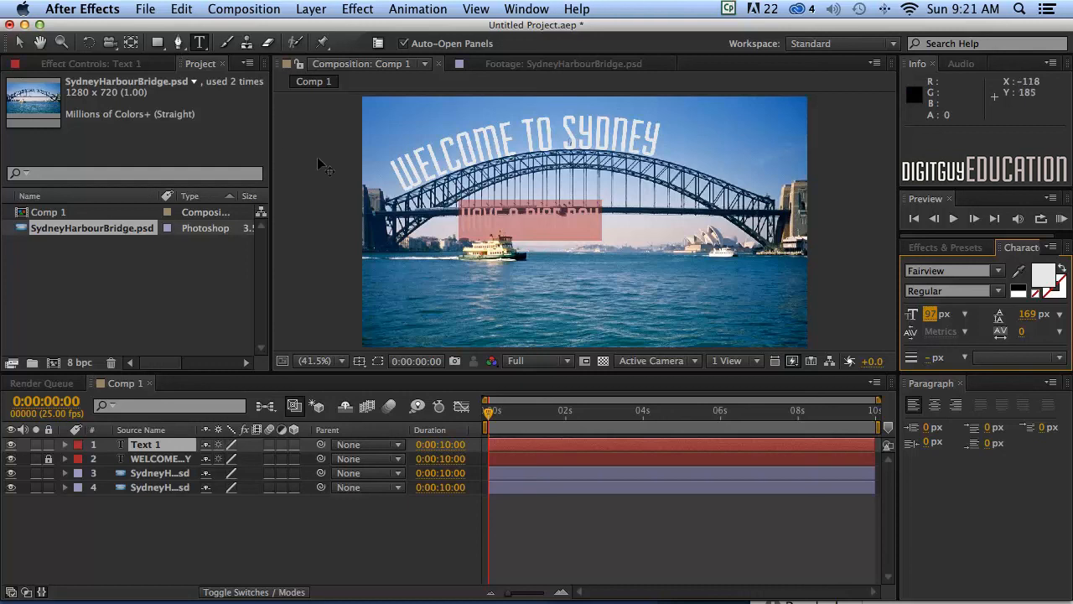
click(19, 43)
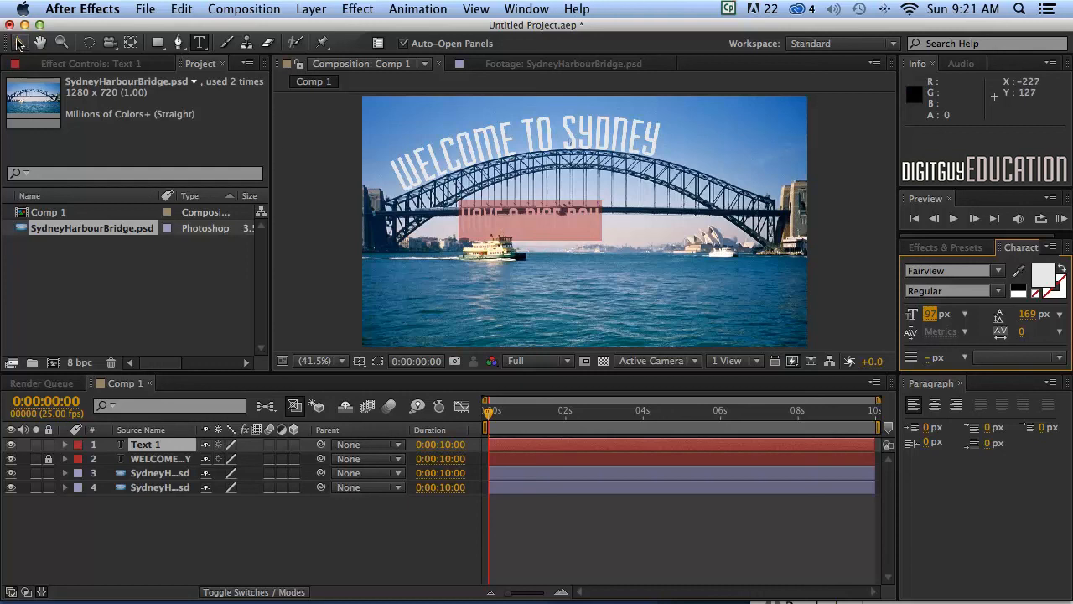
click(319, 189)
drag(566, 229, 606, 233)
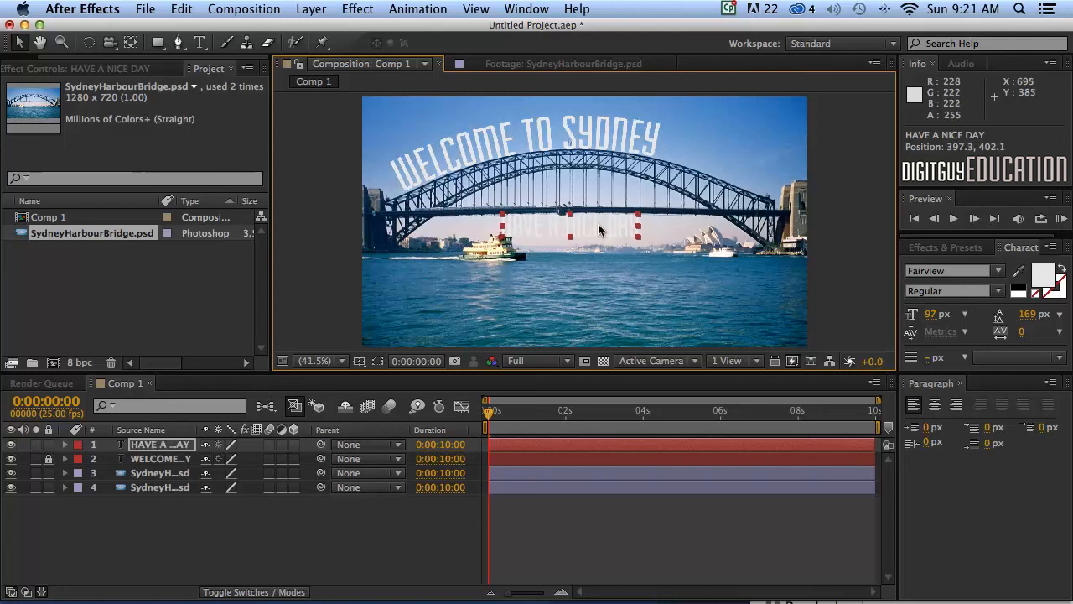
Recolor all of the "HAVE A NICE DAY" text to near-black, #020101.
click(202, 45)
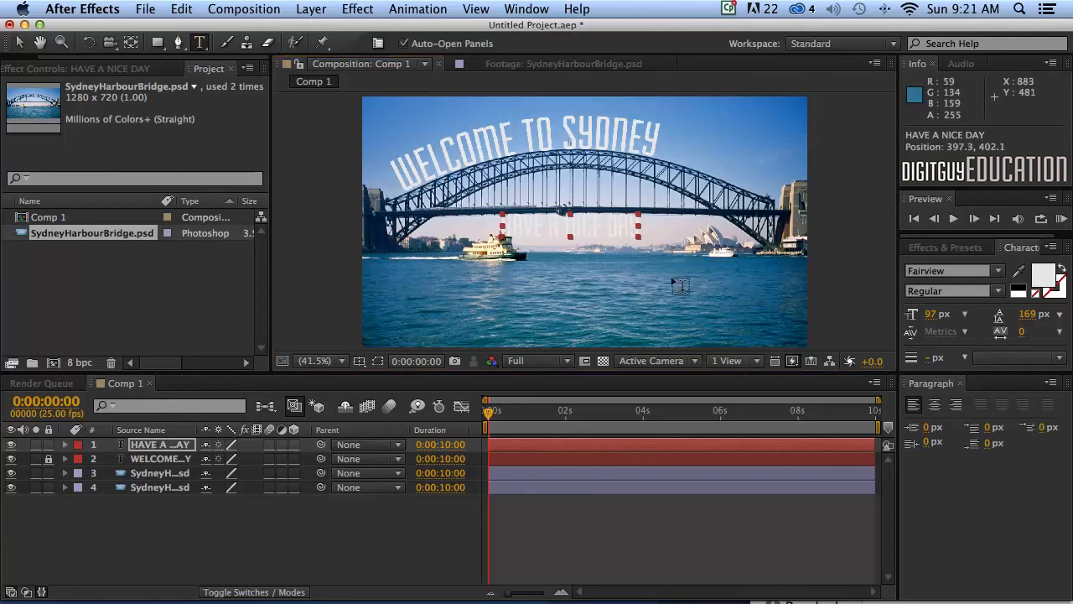
double_click(571, 215)
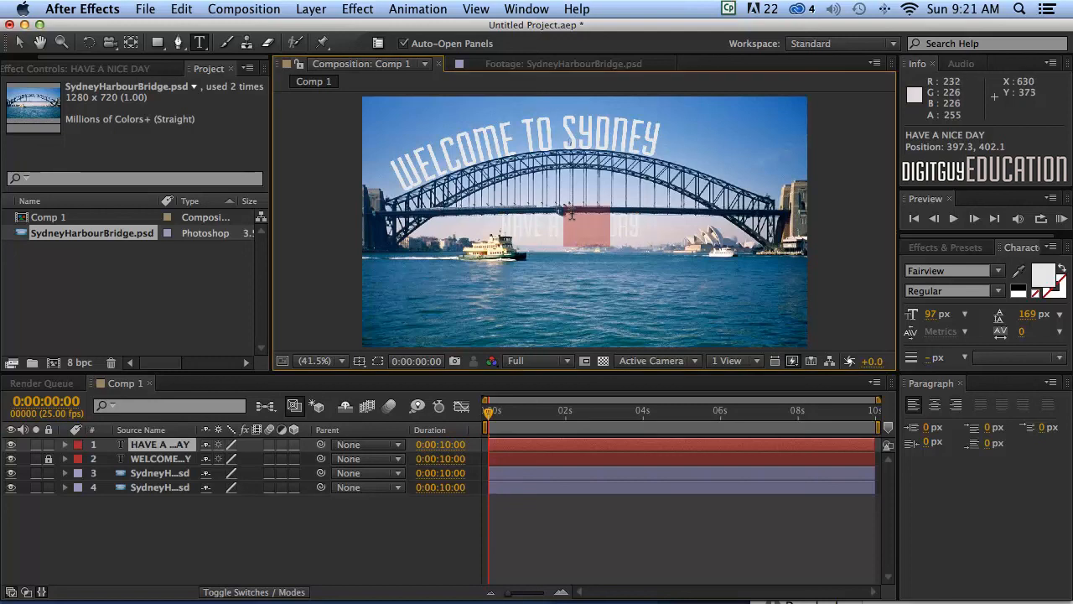
triple_click(571, 216)
click(1043, 275)
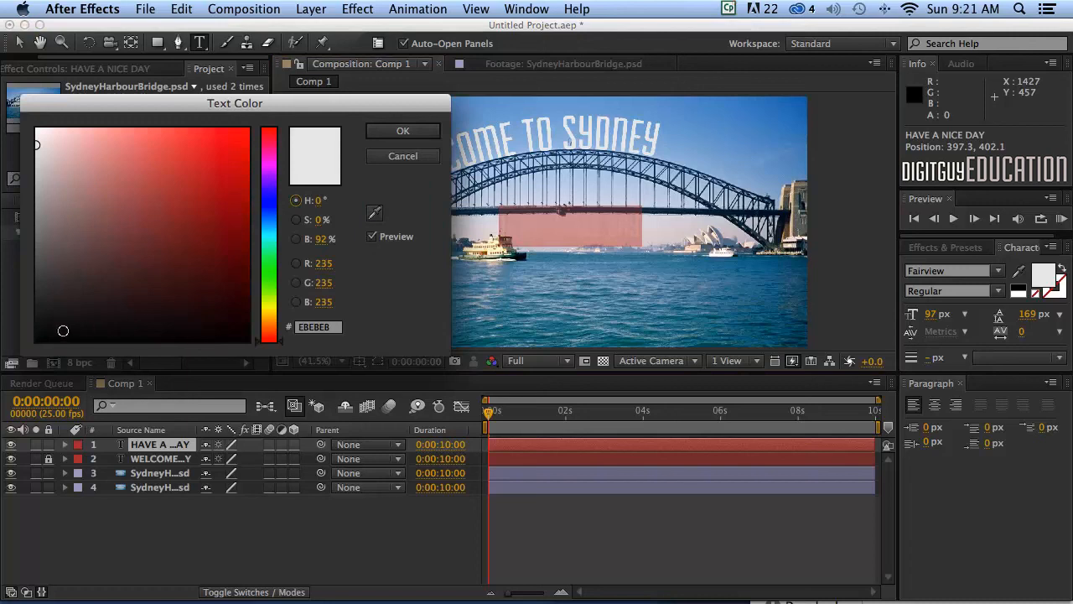
click(52, 339)
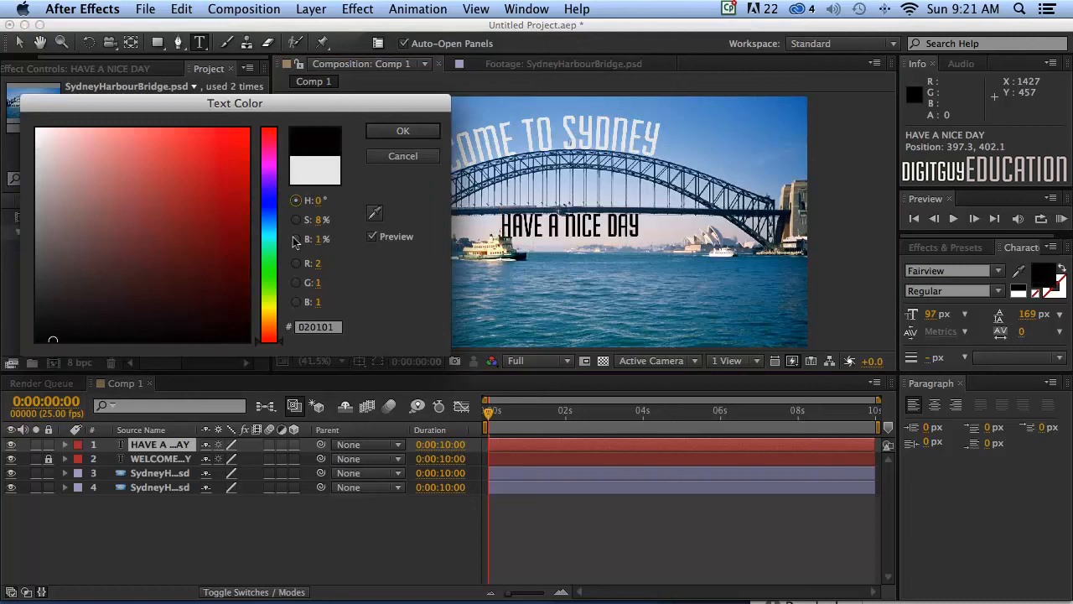
click(376, 130)
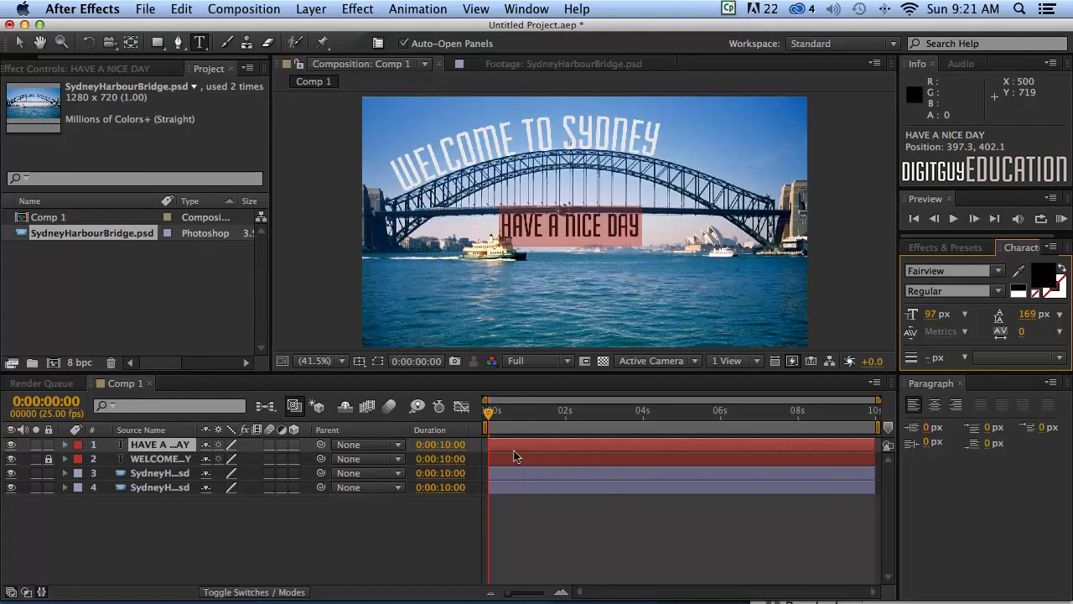
Place the "HAVE A NICE DAY" layer between the two bridge layers and raise the text above the deck, to about 399.7, 327.5.
click(149, 443)
drag(161, 445, 159, 479)
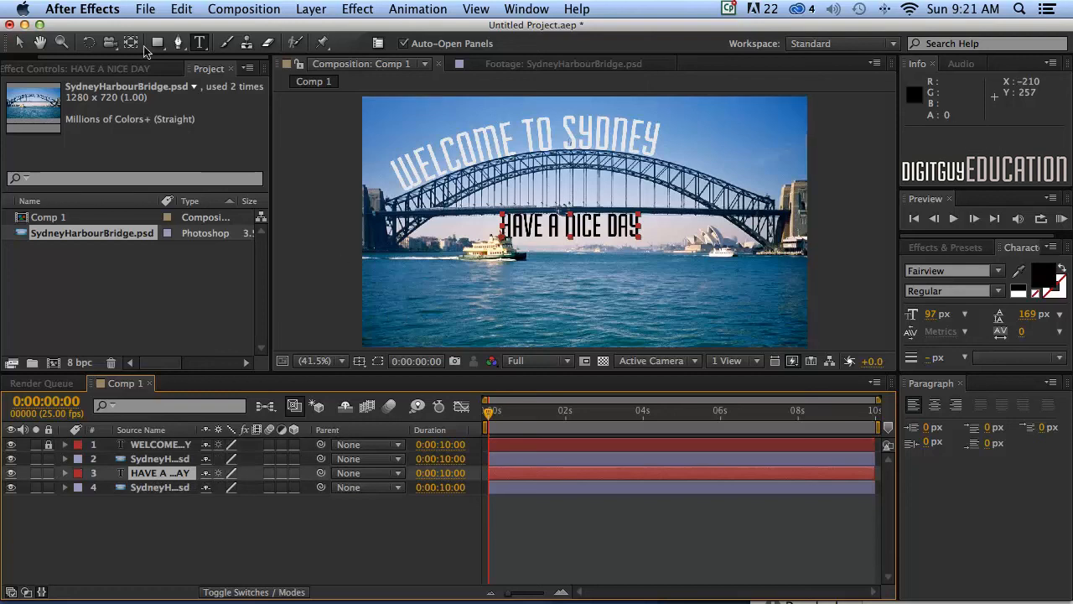
click(20, 44)
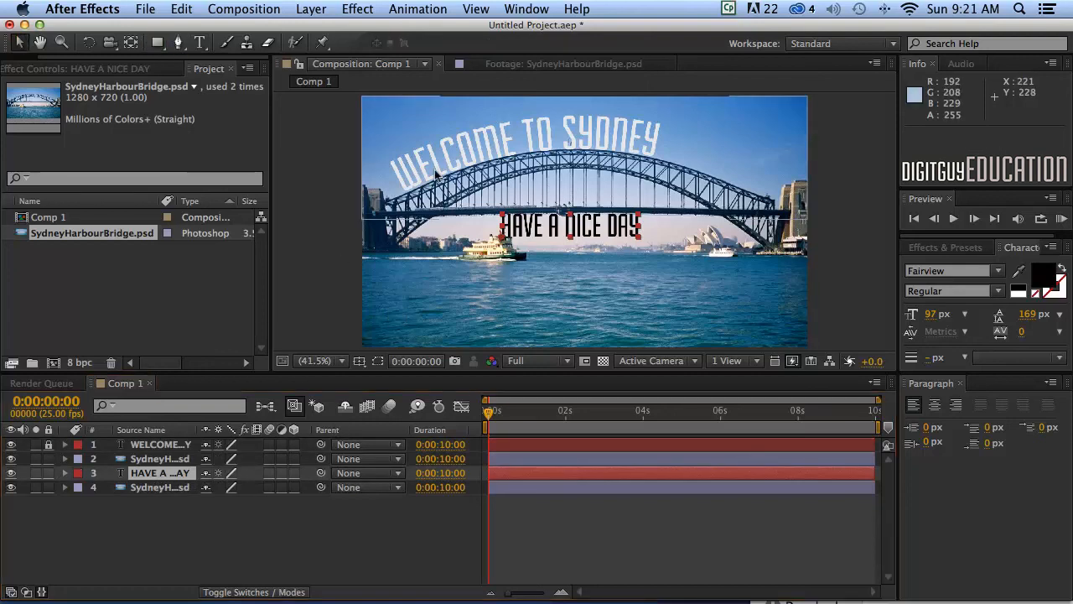
double_click(583, 228)
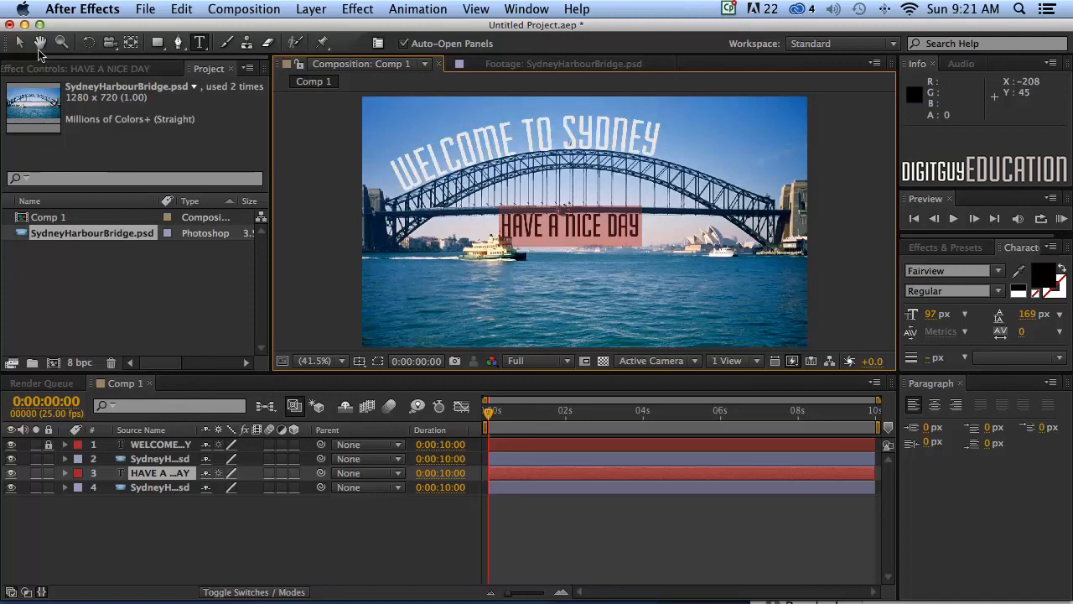
click(20, 44)
drag(578, 229, 580, 206)
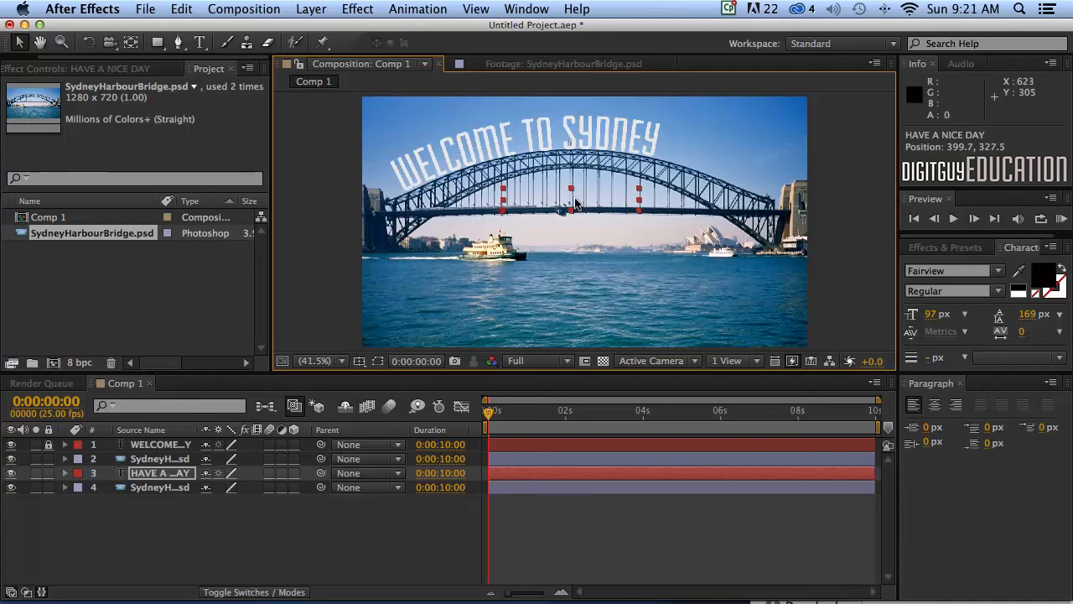
Shift the "HAVE A NICE DAY" layer to start at two seconds and set the current time to 0:00:02:00.
drag(527, 475, 578, 475)
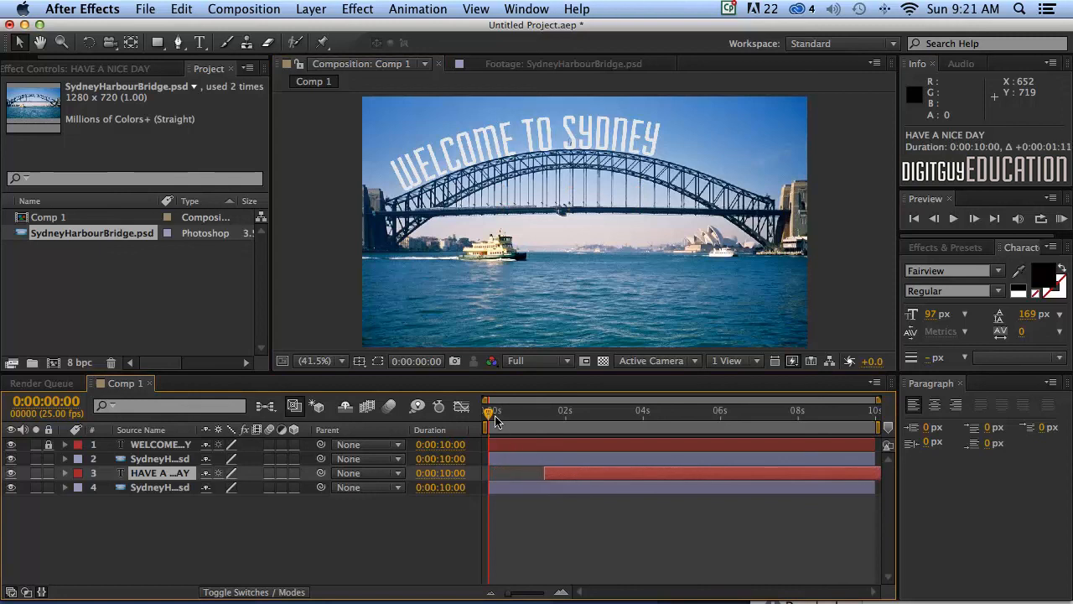
drag(489, 413, 542, 419)
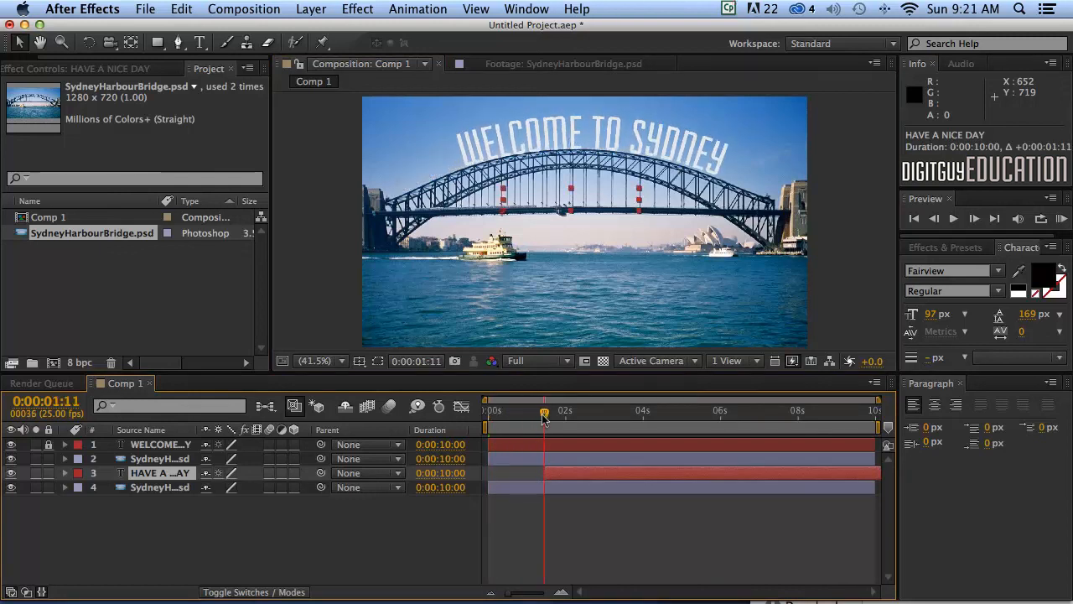
drag(558, 473, 577, 475)
drag(545, 413, 566, 412)
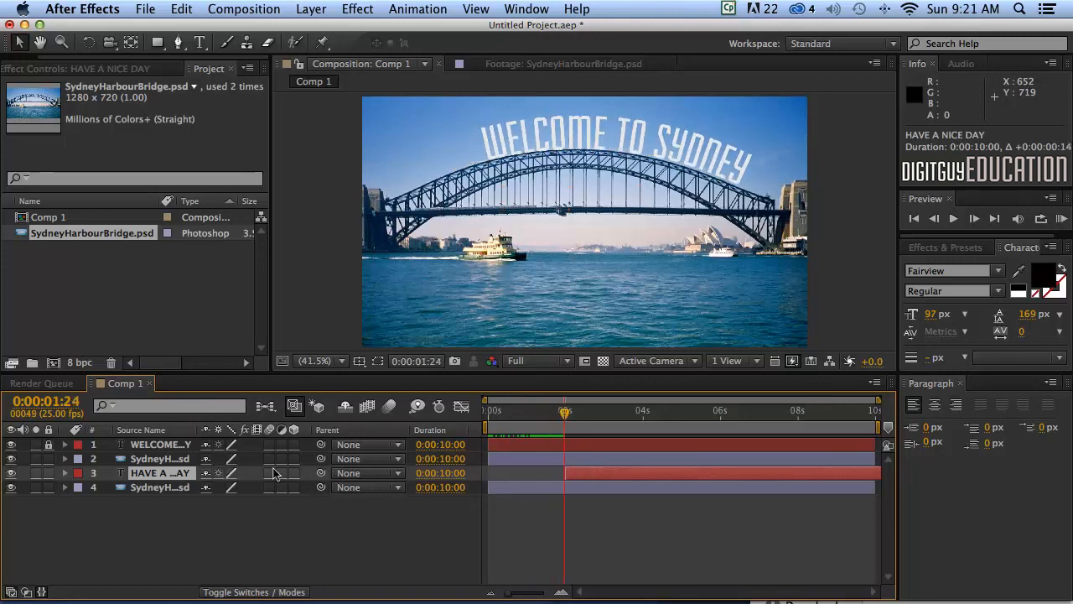
key(Page_Down)
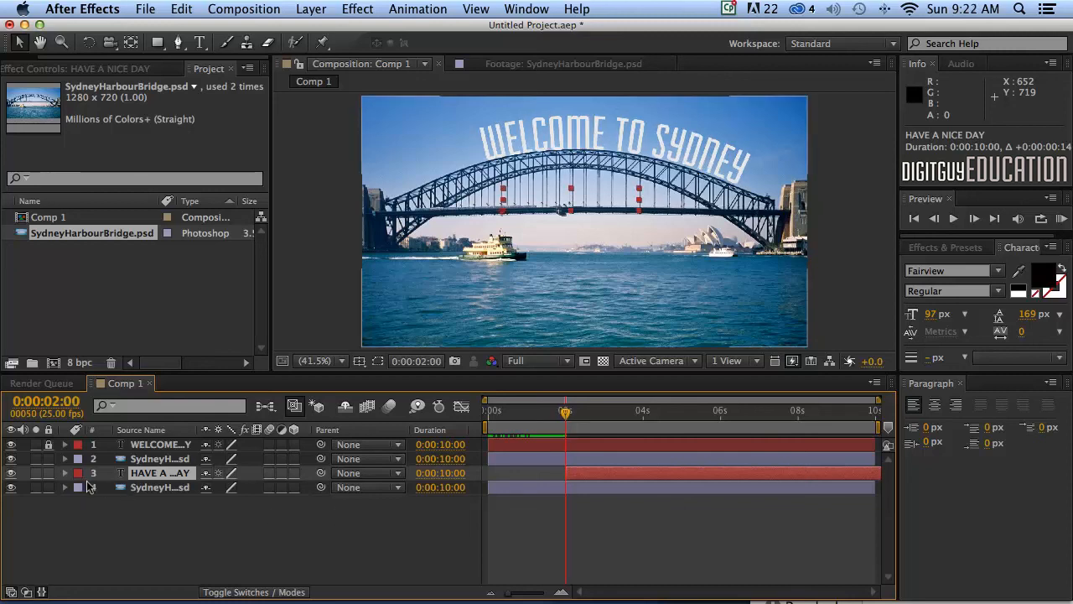
Keyframe the "HAVE A NICE DAY" layer's position at 0:00:02:00, and lower the text to a Y value of 398.5 at 0:00:02:24.
key(p)
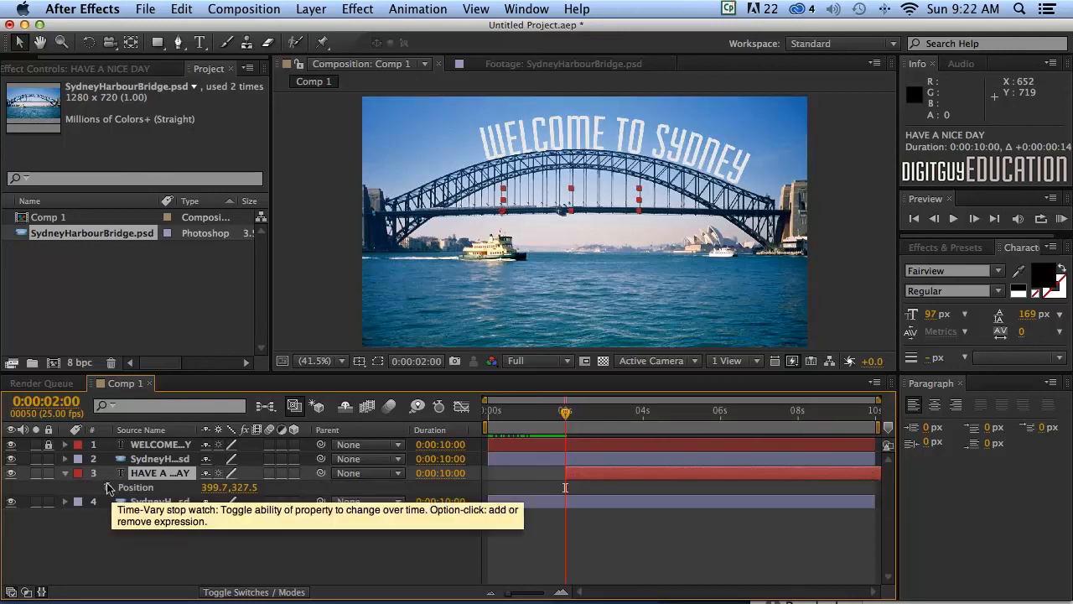
click(107, 487)
drag(566, 413, 595, 420)
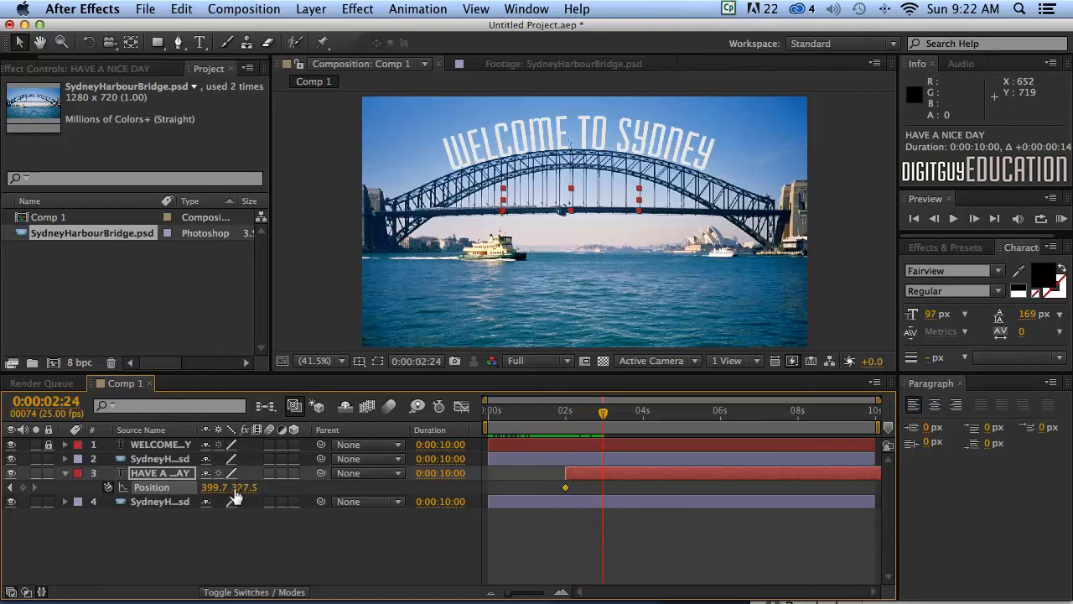
drag(238, 487, 292, 488)
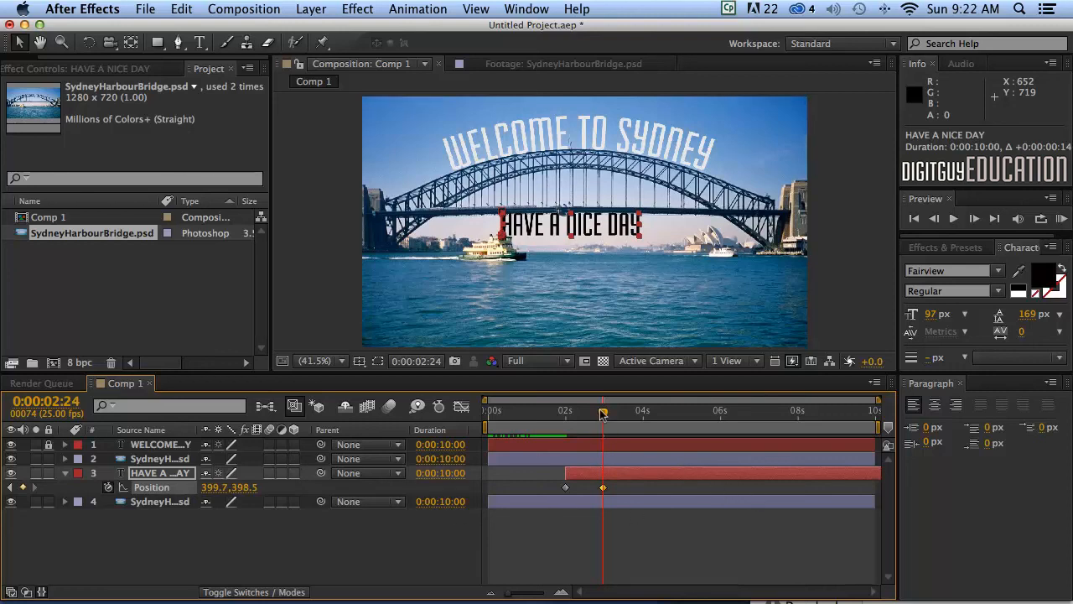
Add a position keyframe holding the lowered text at 0:00:04:21, and paste a copy of the first position keyframe at 0:00:06:01.
drag(603, 417, 676, 415)
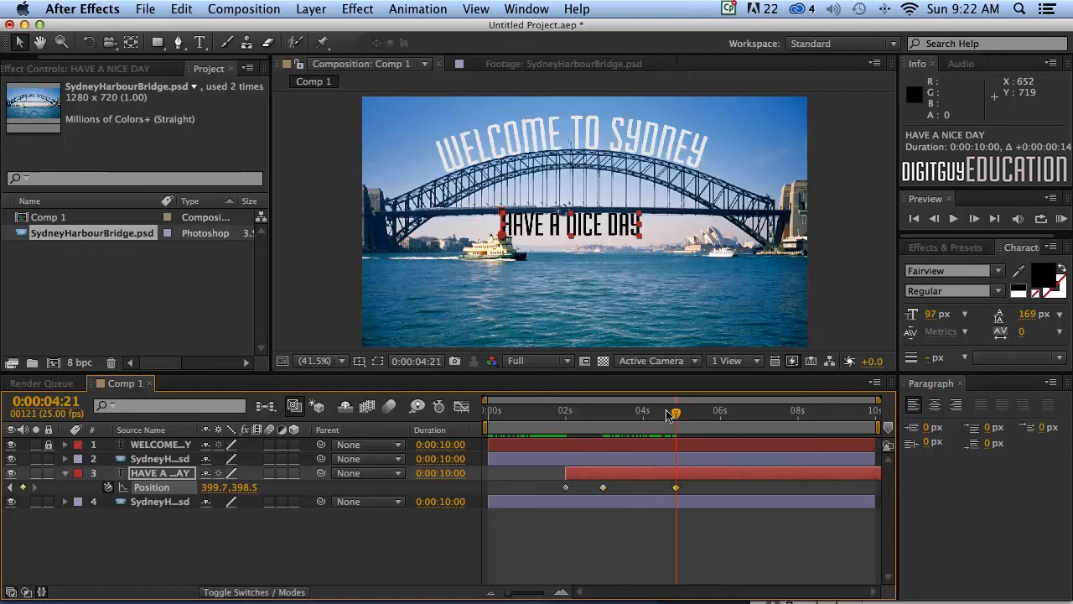
drag(676, 411, 722, 412)
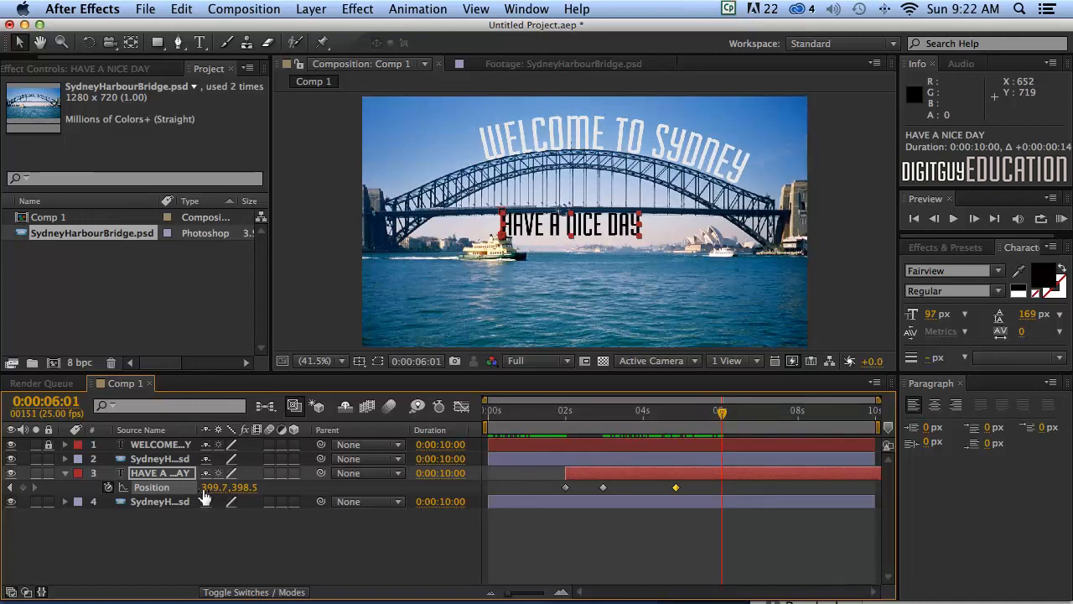
click(565, 488)
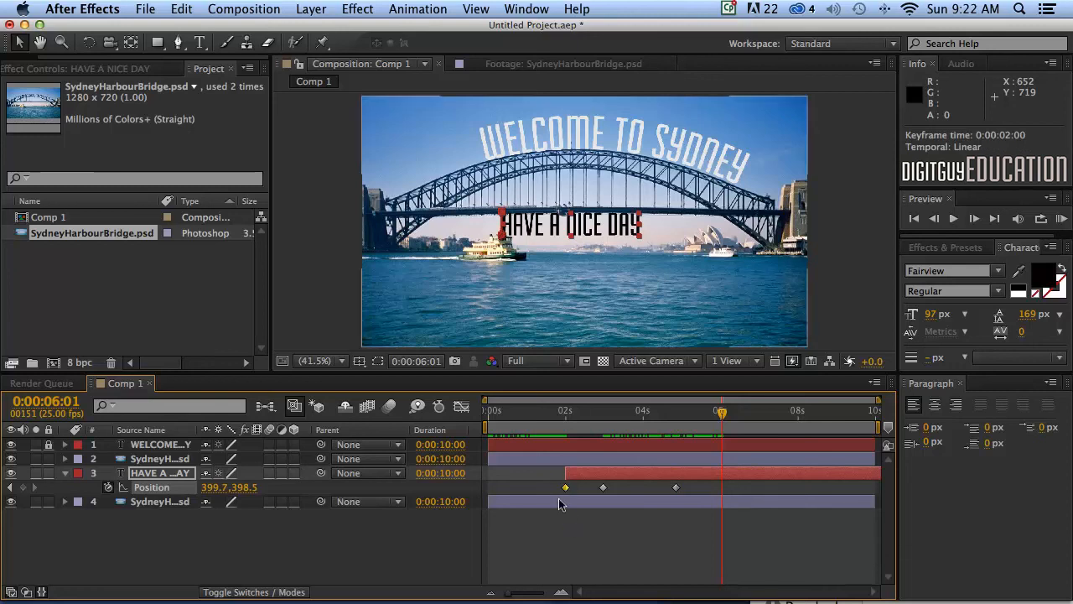
key(super+c)
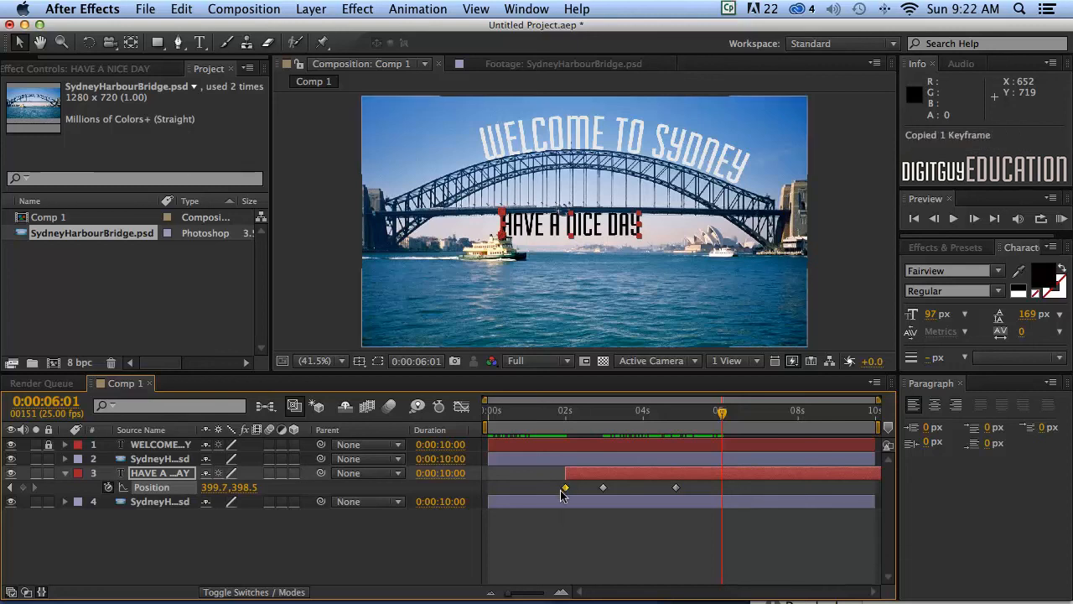
key(super+v)
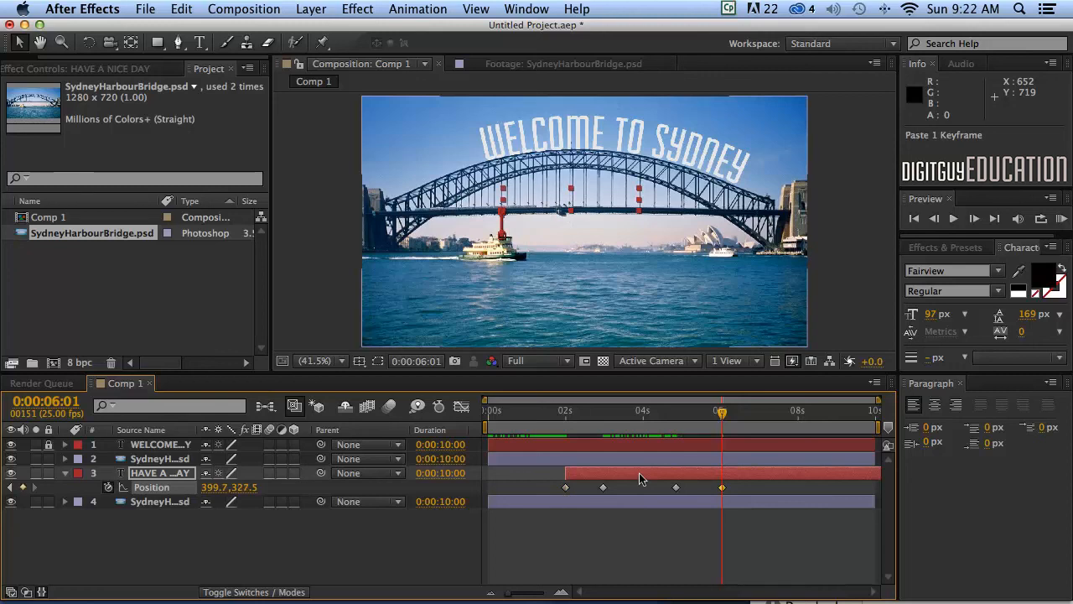
Preview the composition from the beginning to check the text dropping and rising, and deselect the layer.
drag(722, 411, 460, 406)
key(space)
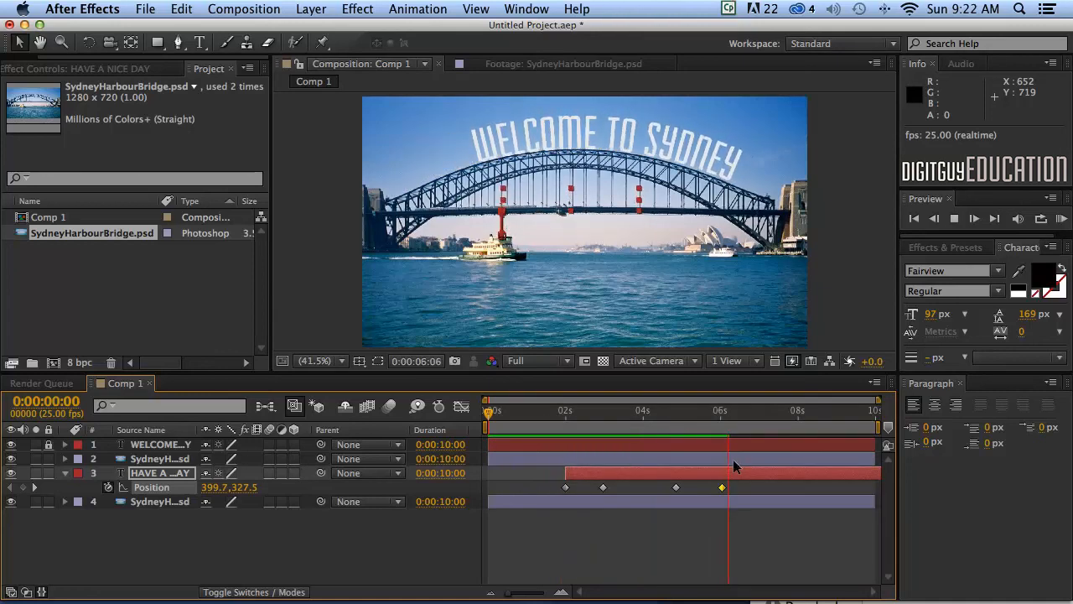
click(728, 537)
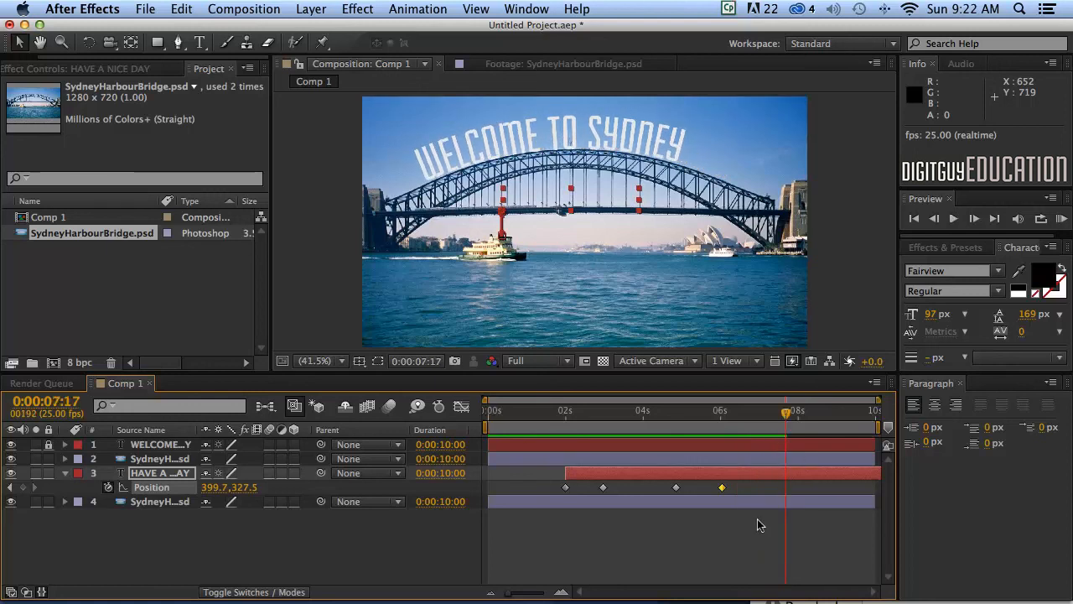
click(728, 535)
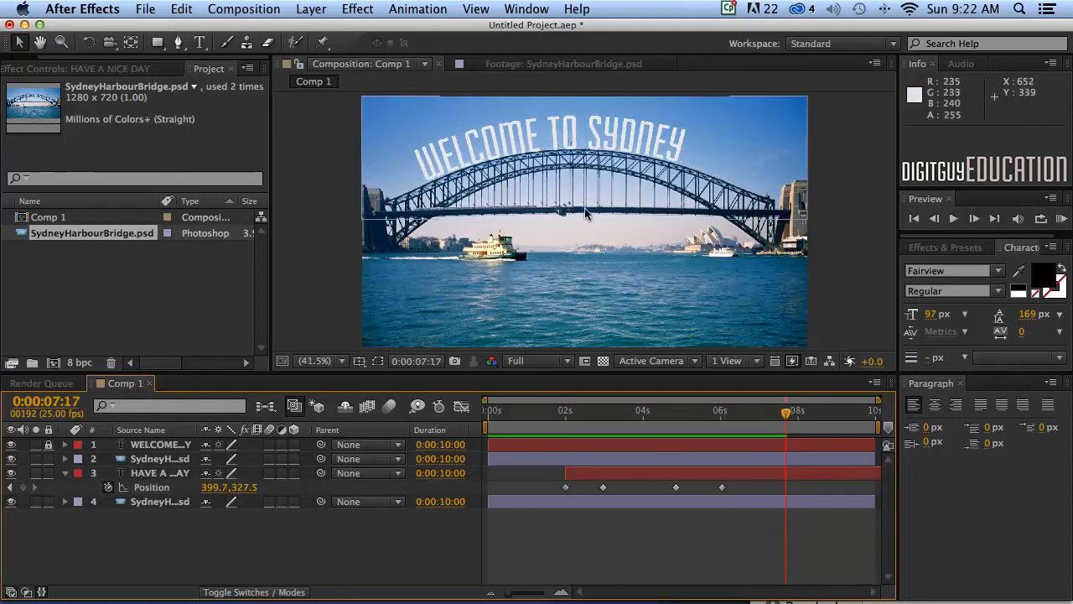